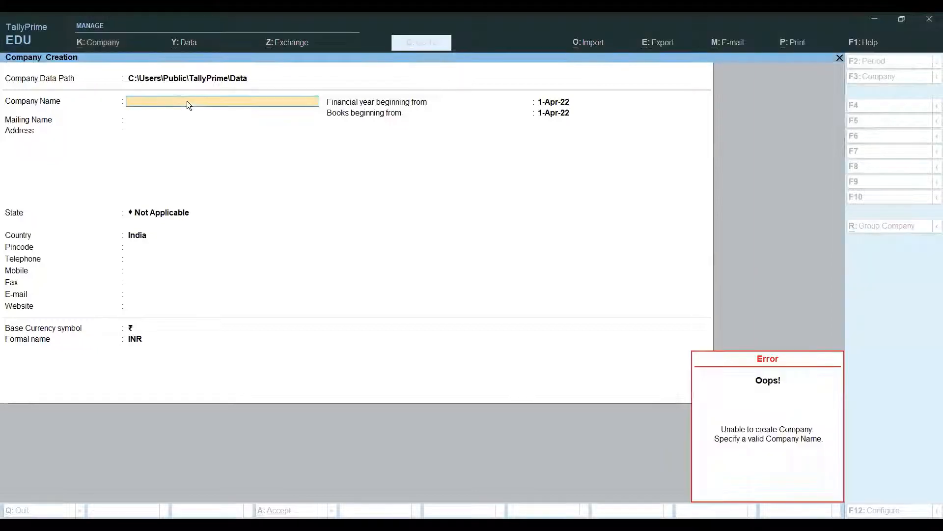
Step: Enter New Rcm as the company and mailing name, leave the address blank, and select Delhi as the state
type("New")
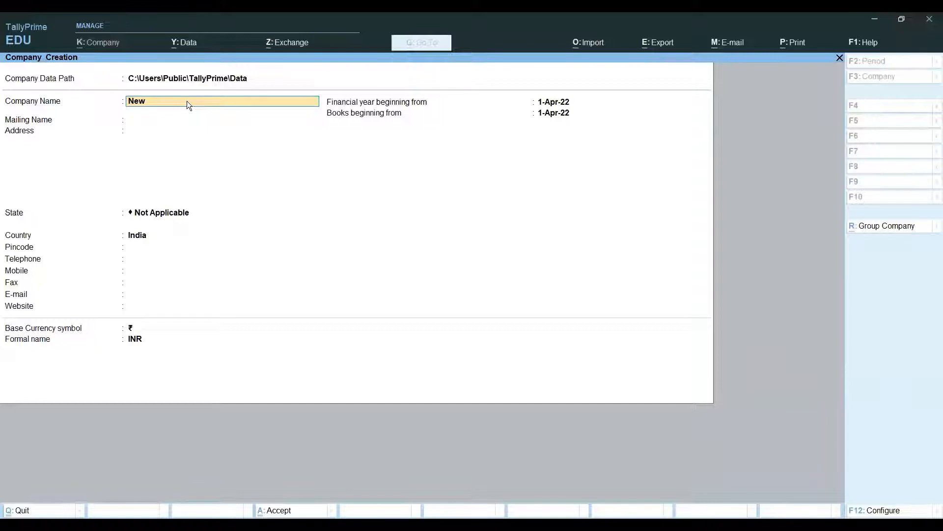
type(" Rcm")
key("Return")
key("Return")
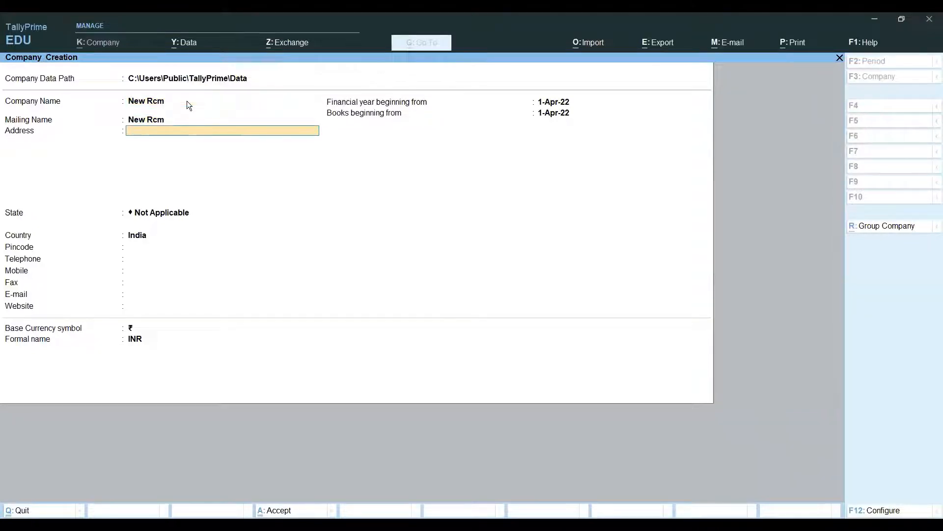
key("Return")
type("D")
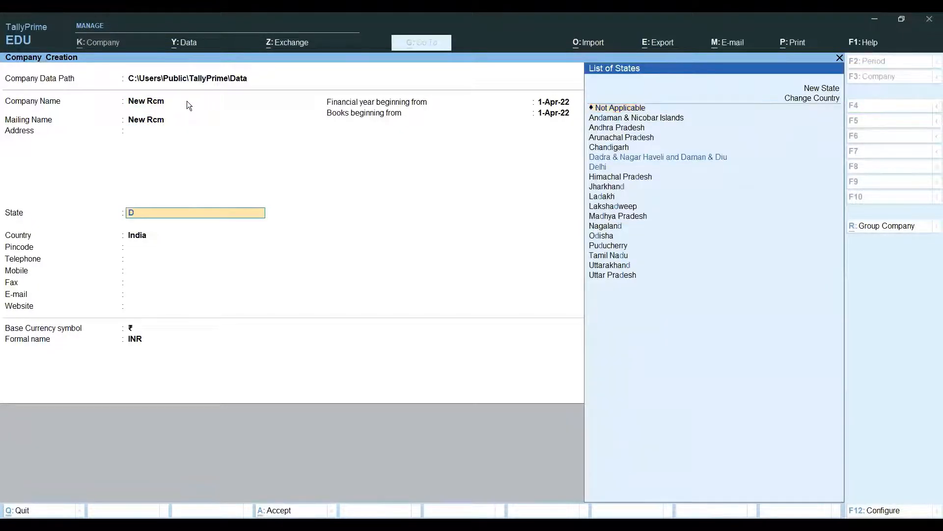
type("e")
key("Return")
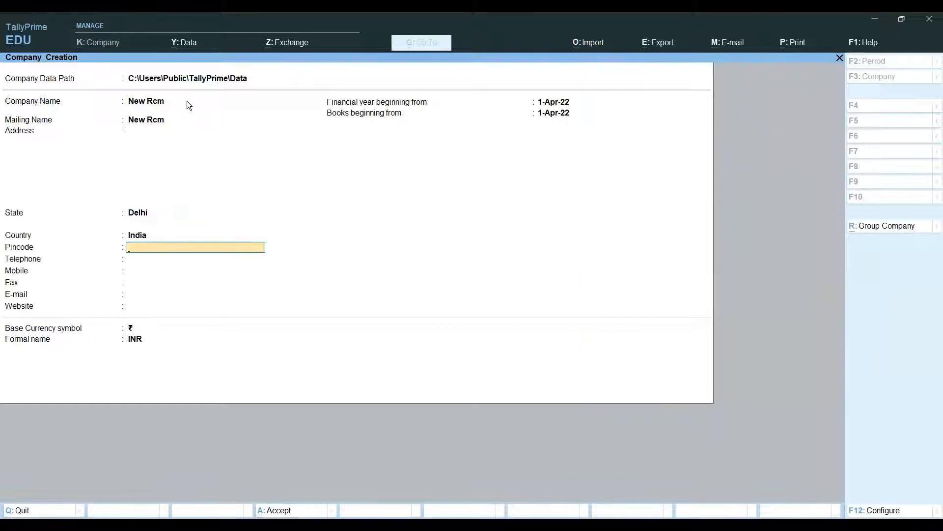
Step: Leave the contact details blank, keep the default financial year and currency settings, and create the company
key("Return")
key("Return")
key("Return")
key("Return")
key("Return")
key("Return")
key("Return")
key("Return")
key("Return")
key("Return")
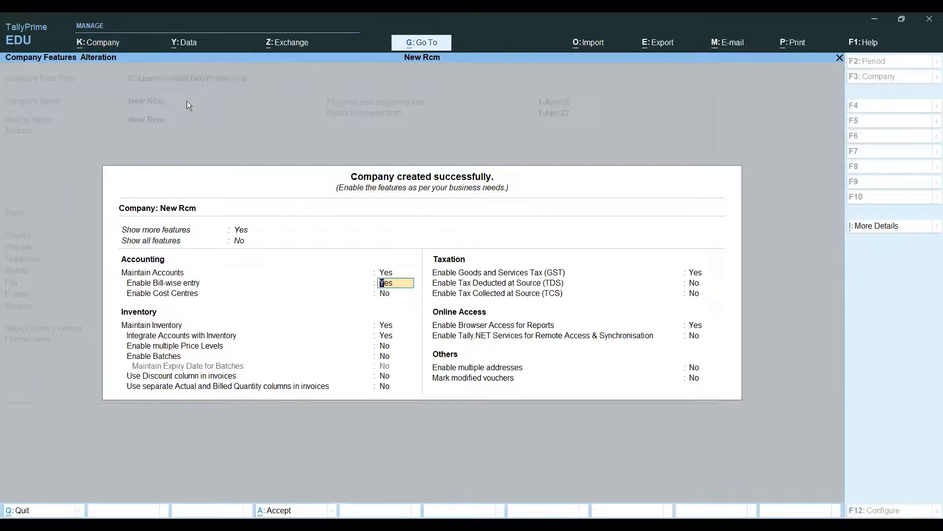
Step: Keep the default accounting and inventory features with GST enabled, and open the company's GST details
key("Return")
key("Return")
key("Return")
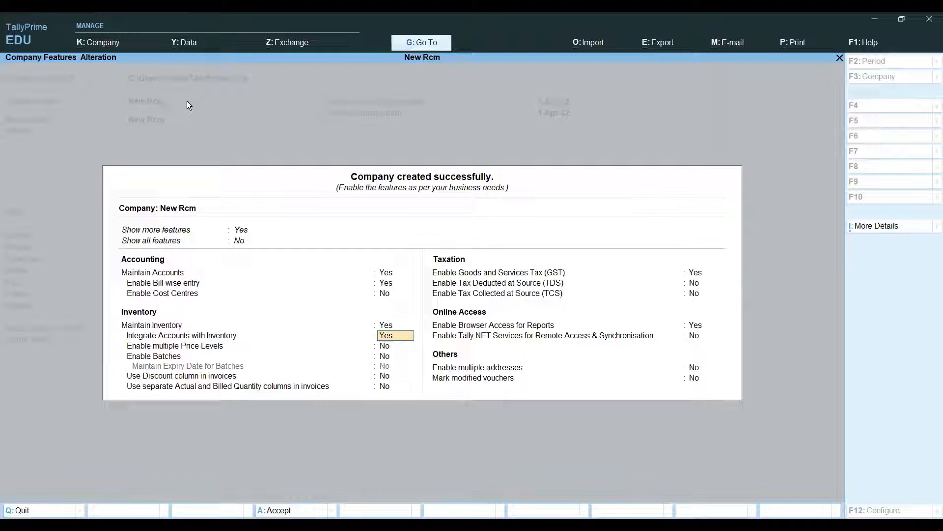
key("Return")
key("Return")
key("Return")
key("Return")
key("Return")
key("Return")
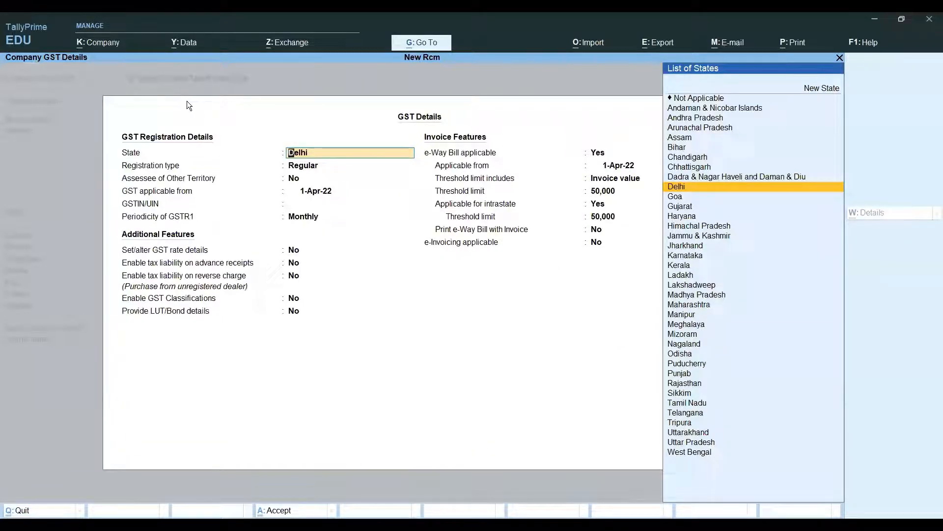
Step: Keep the GST registration as Delhi, Regular, applicable from 1-Apr-22 with monthly GSTR1, leaving the GSTIN blank
key("Return")
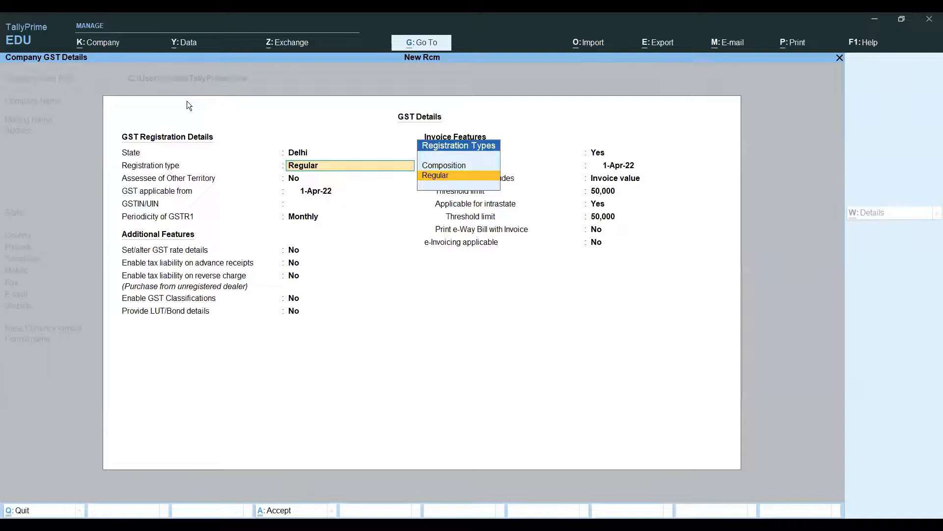
key("Return")
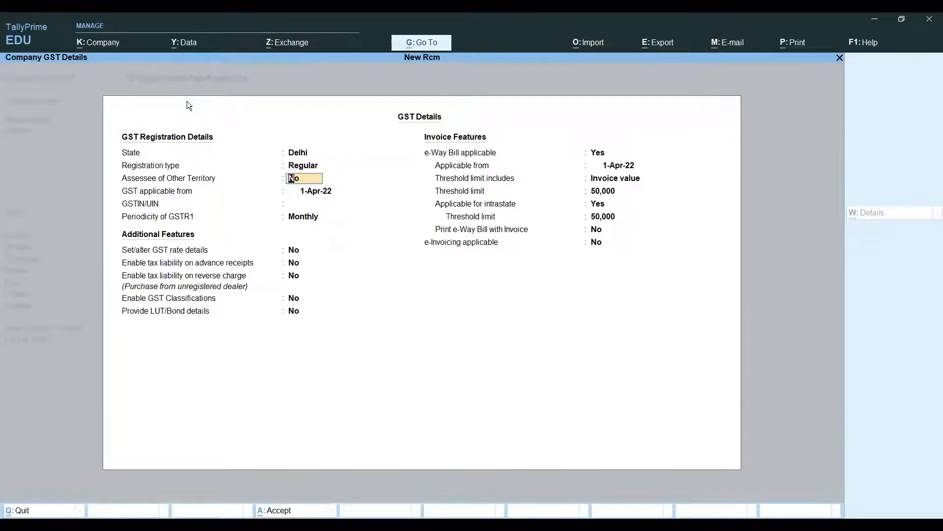
key("Return")
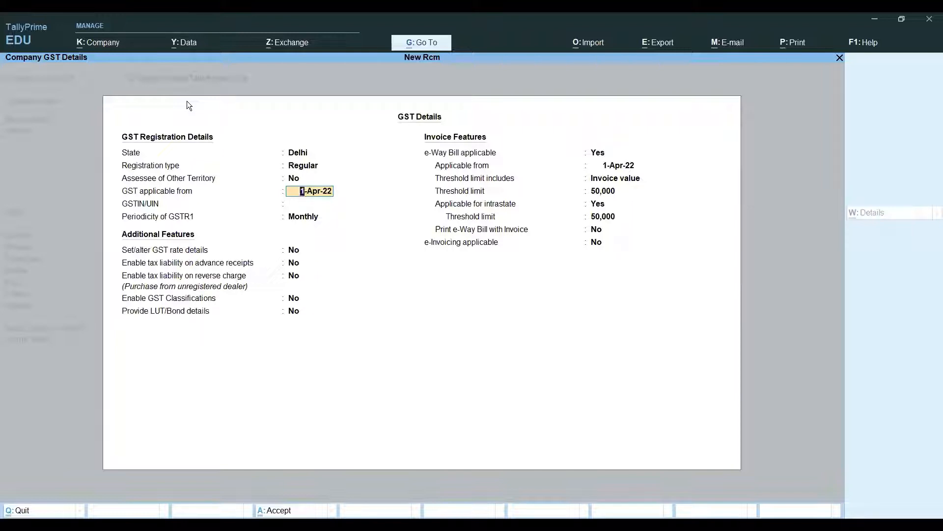
key("Return")
key("Return")
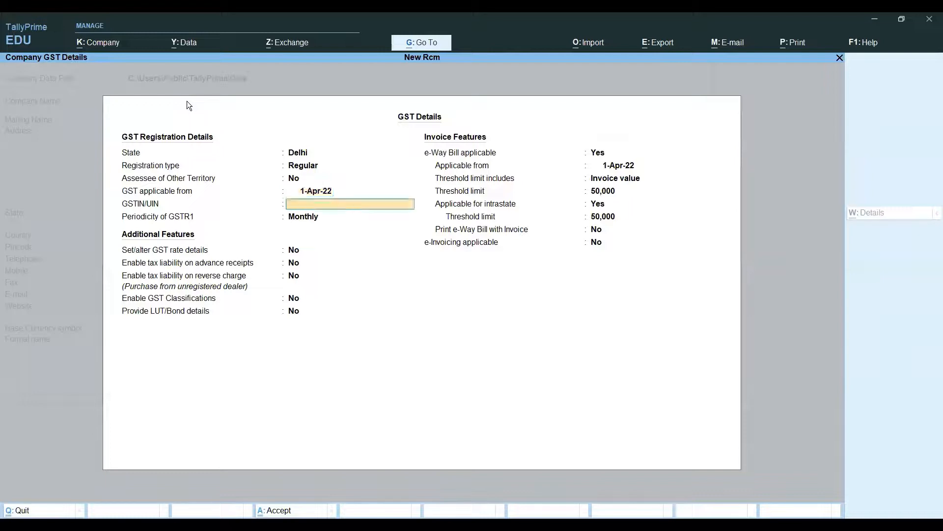
key("Return")
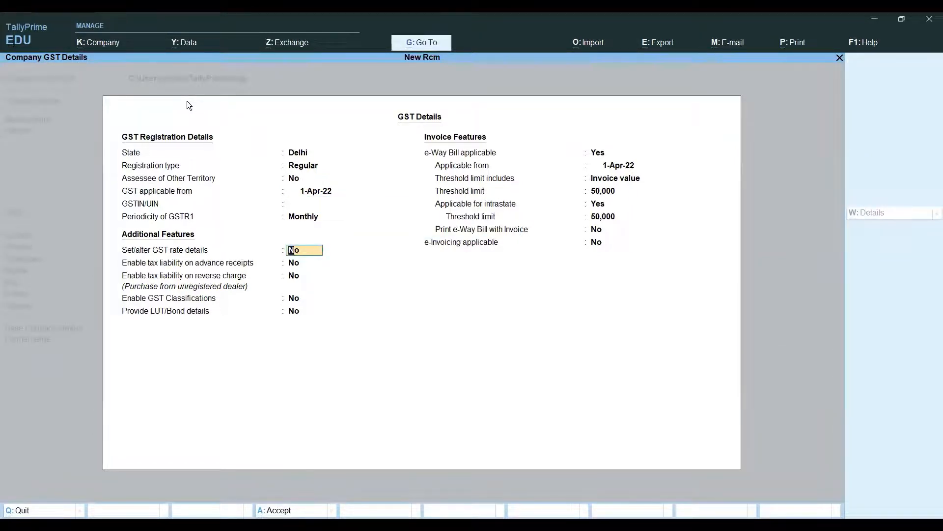
Step: Enable tax liability on reverse charge for purchases from unregistered dealers, keeping the other additional GST features at No
key("Return")
key("Return")
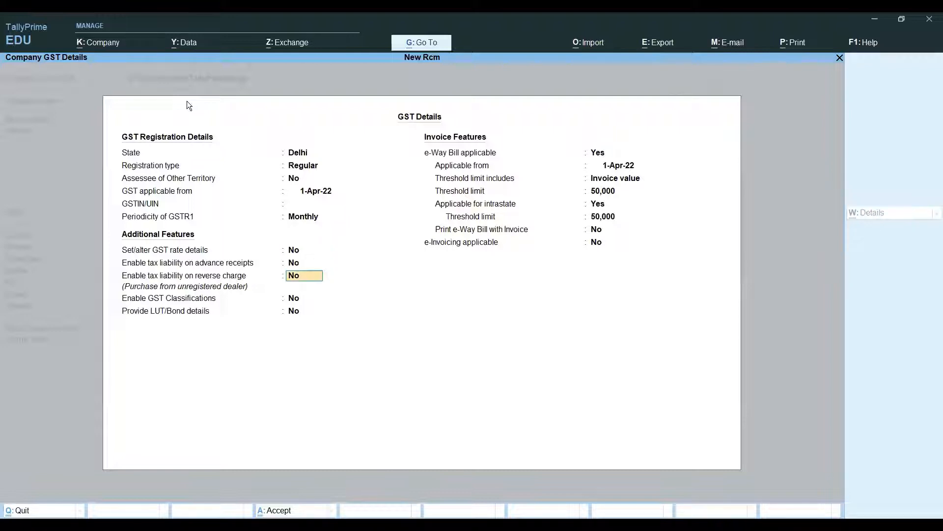
type("y")
key("Return")
key("Return")
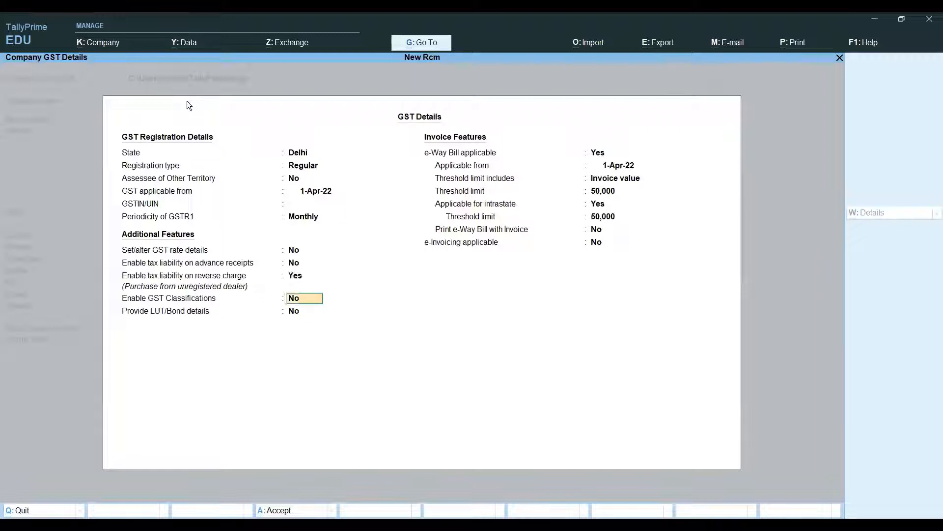
key("Return")
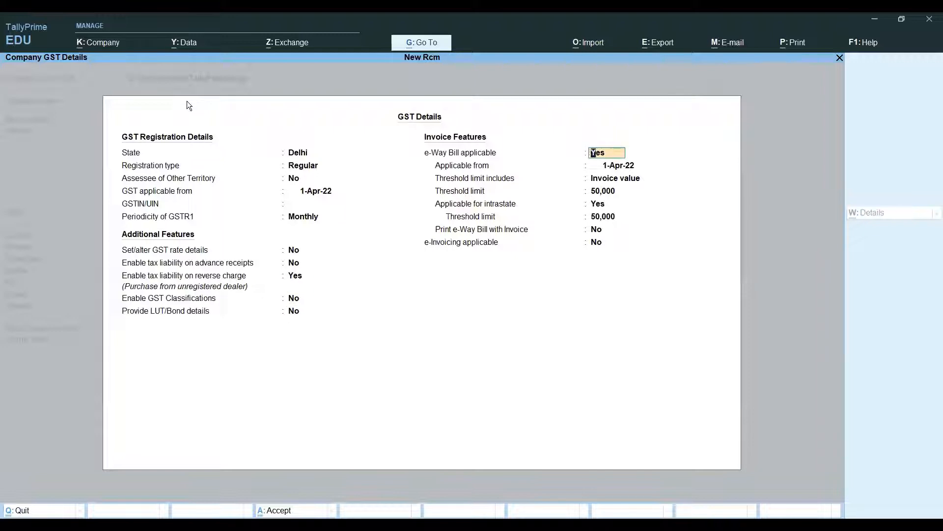
Step: Set e-Way Bill applicable to No, and save the GST details together with the company features
type("n")
key("Return")
key("Return")
key("Return")
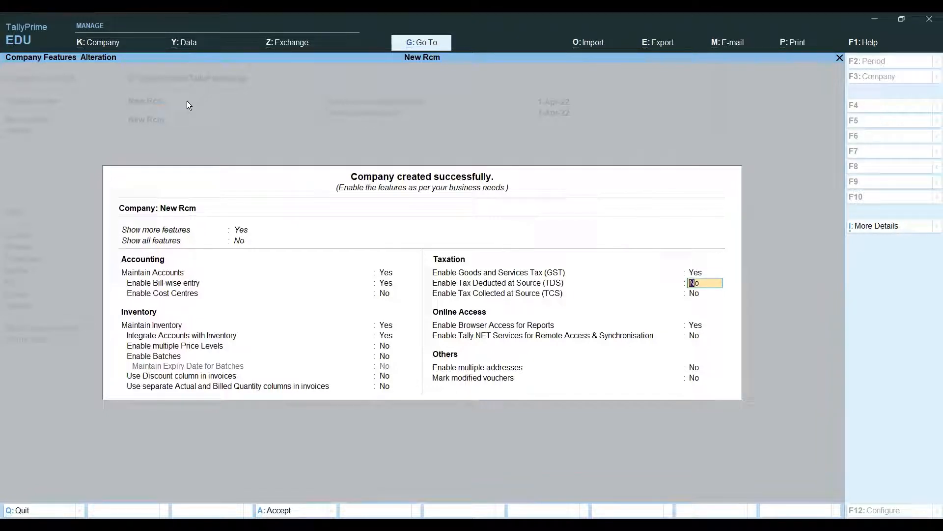
key("ctrl+a")
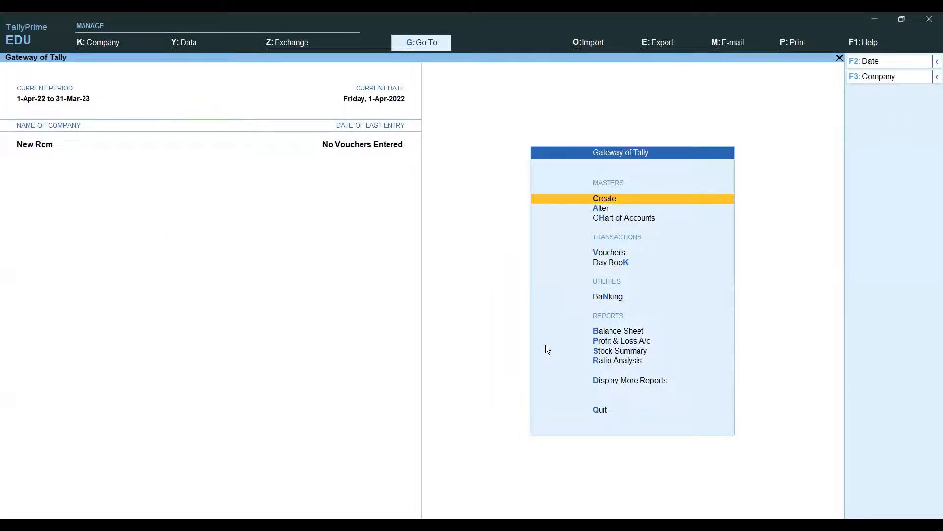
Step: Open voucher entry and switch the voucher type to Receipt
key("Down")
key("Down")
key("Down")
key("Return")
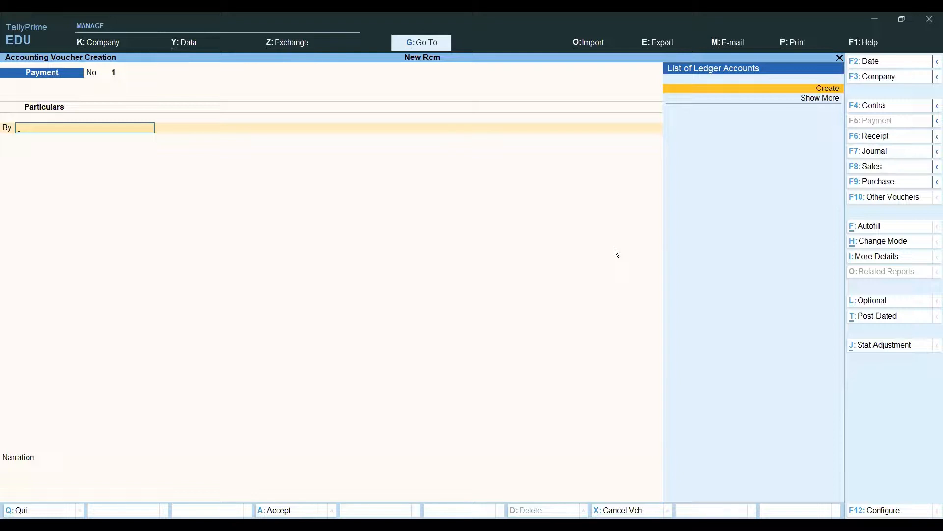
left_click(875, 138)
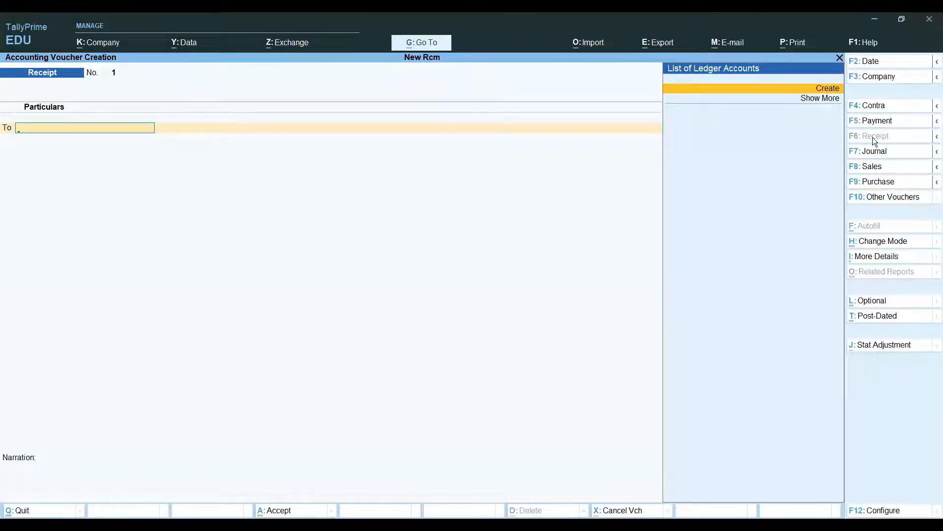
Step: Create a ledger named Capital under Capital Account with default details and use it as the receipt's credit account
key("alt+c")
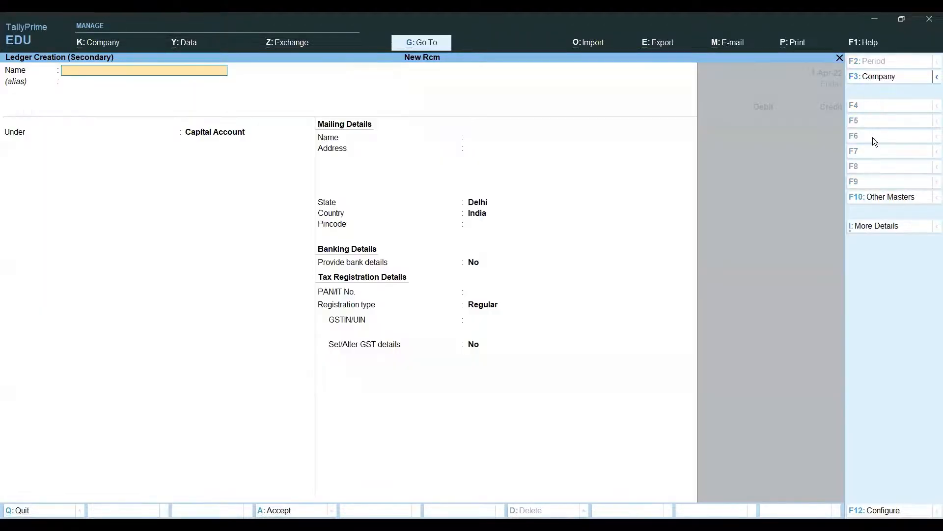
type("Capital")
key("Return")
key("Return")
key("Return")
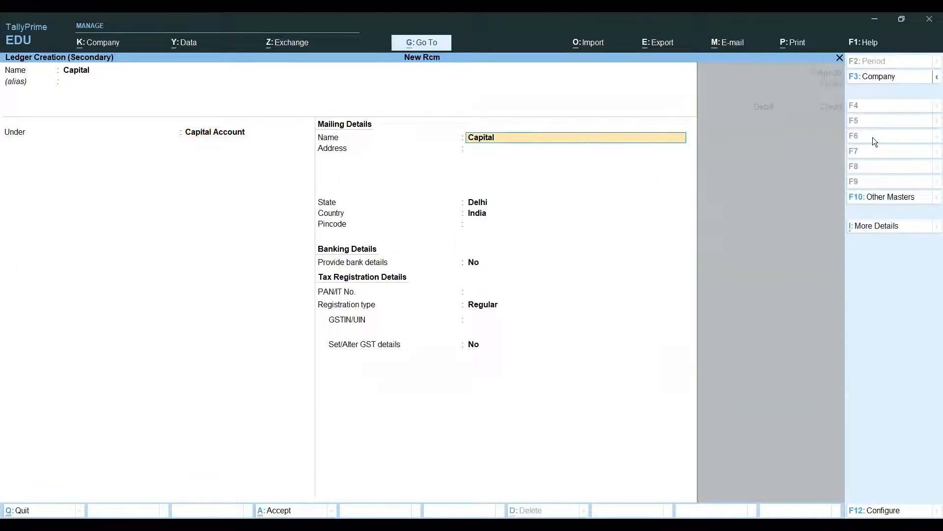
key("Return")
key("Return")
key("Return")
key("Return")
key("Return")
key("Return")
key("Return")
key("Return")
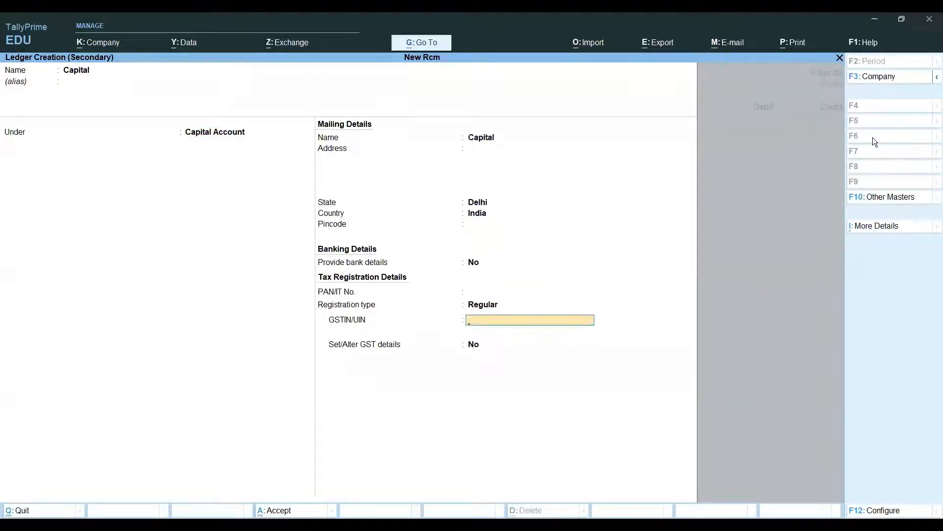
key("Return")
key("Return")
key("Return")
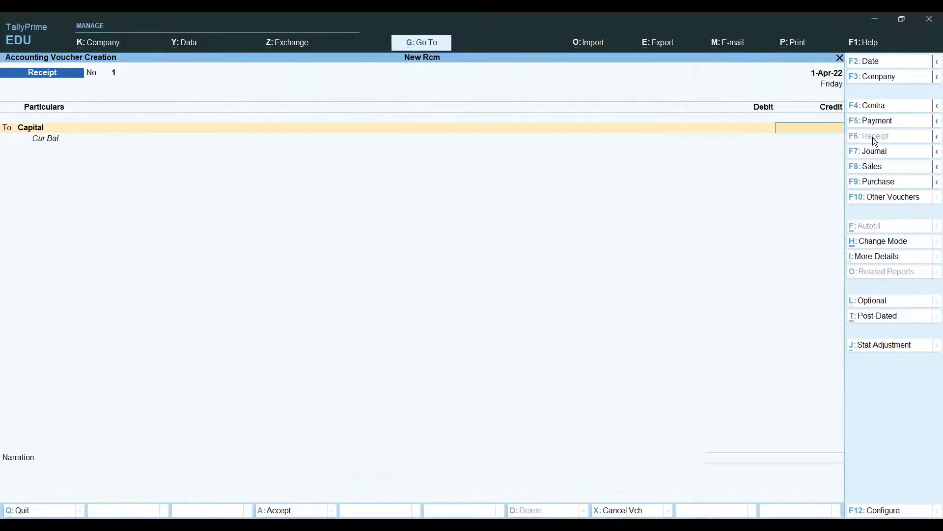
Step: Credit 100000 to Capital, debit the same amount to Cash, and save the receipt voucher without a narration
type("100000")
key("Return")
key("Return")
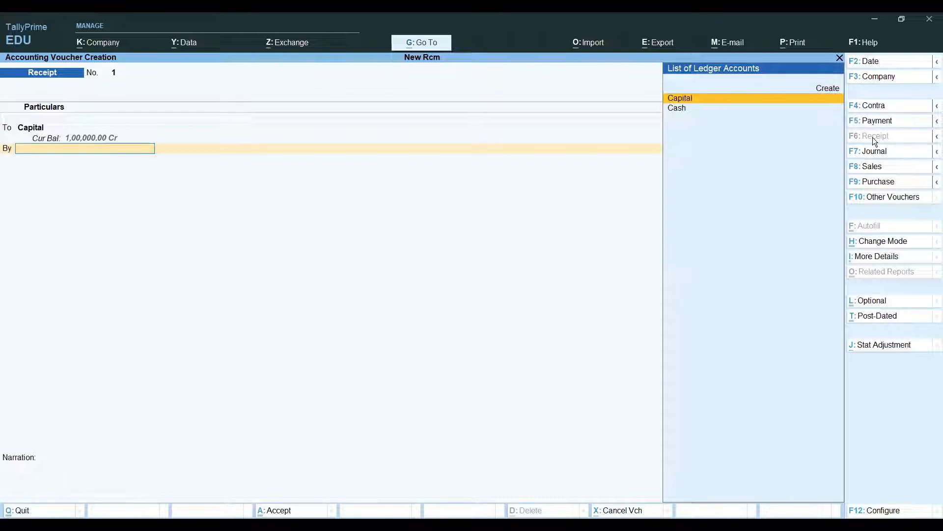
key("Down")
key("Return")
key("Return")
key("Return")
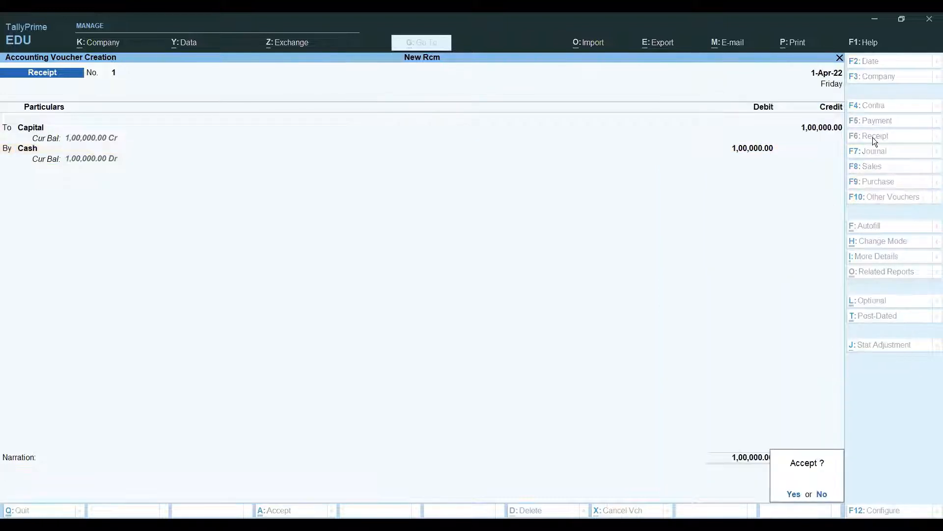
key("Return")
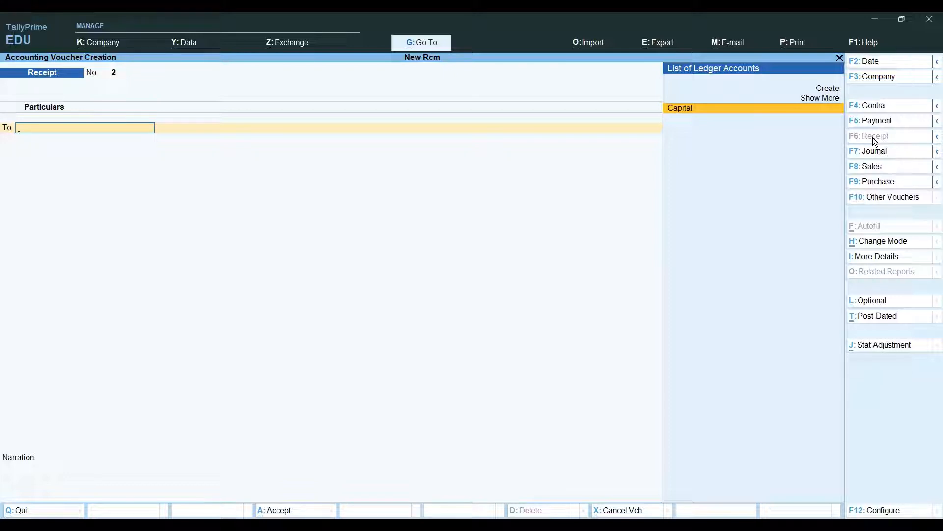
Step: Start a Purchase voucher in Accounting Invoice mode, leaving the supplier invoice number and date blank
left_click(859, 181)
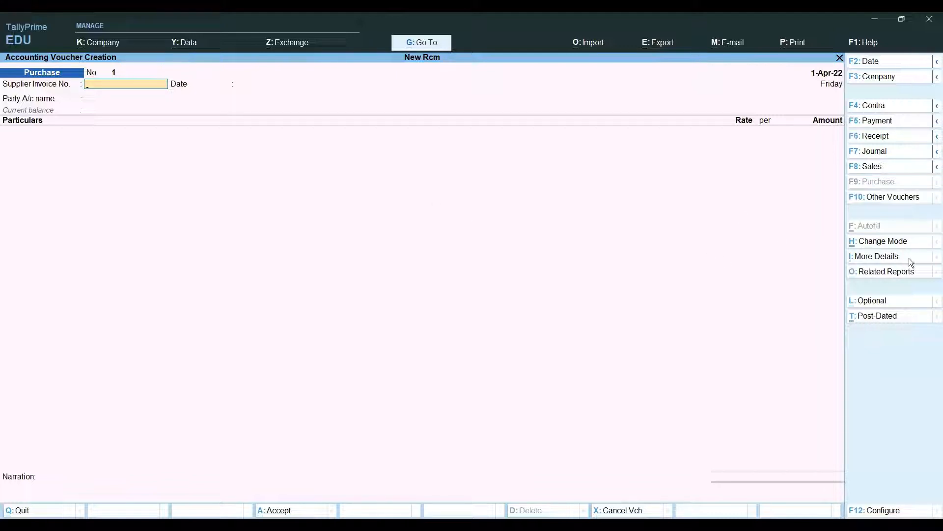
left_click(890, 241)
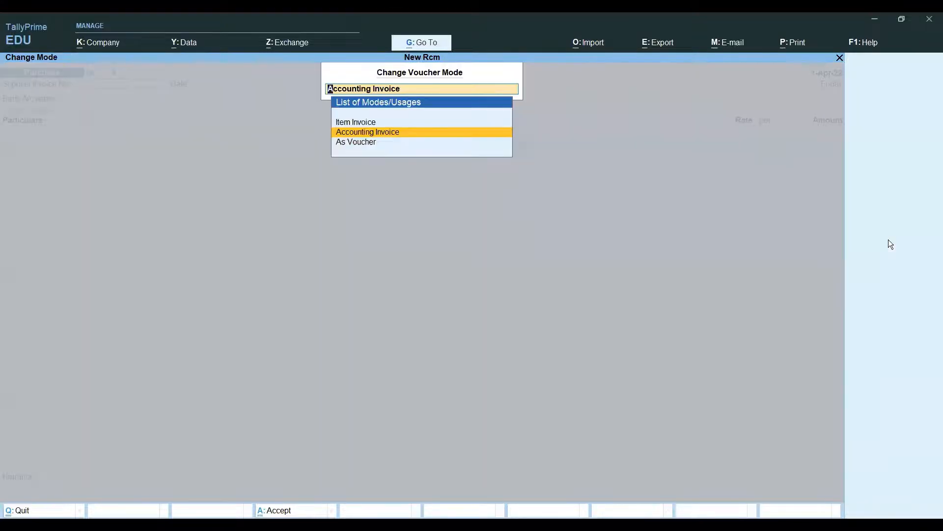
key("Return")
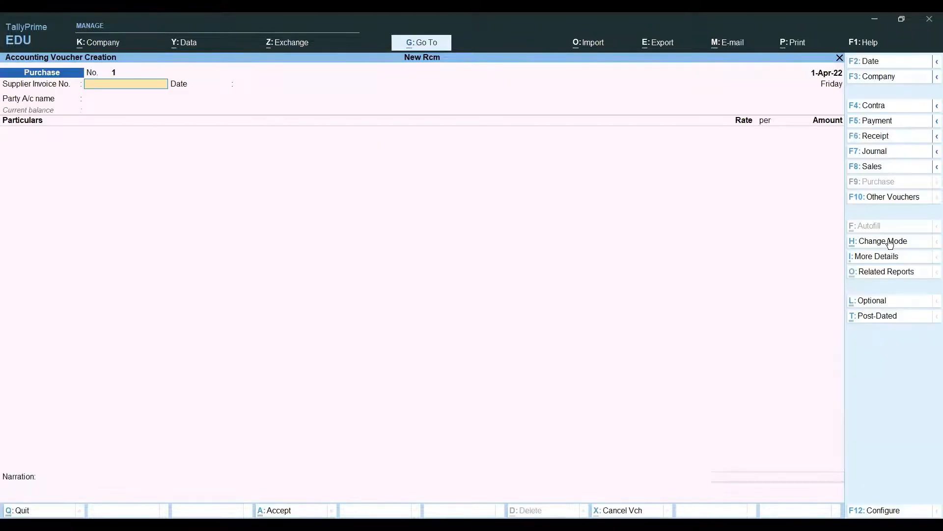
key("Return")
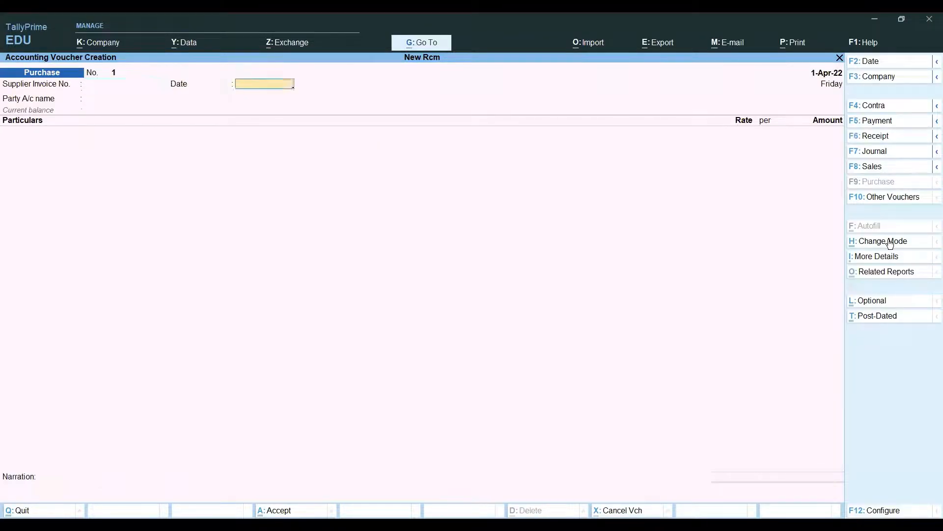
key("Return")
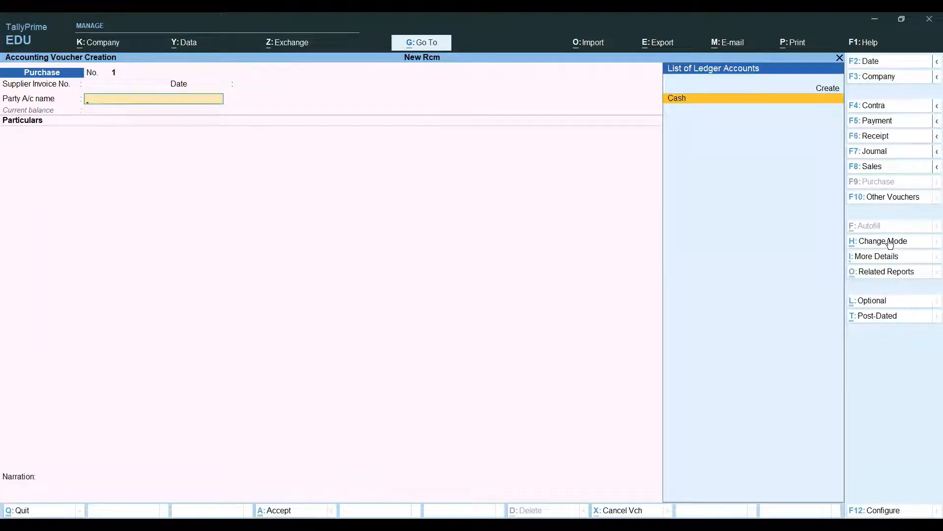
Step: Start a new party ledger named Abc under Sundry Creditors, keeping bill-by-bill balances enabled
key("alt+c")
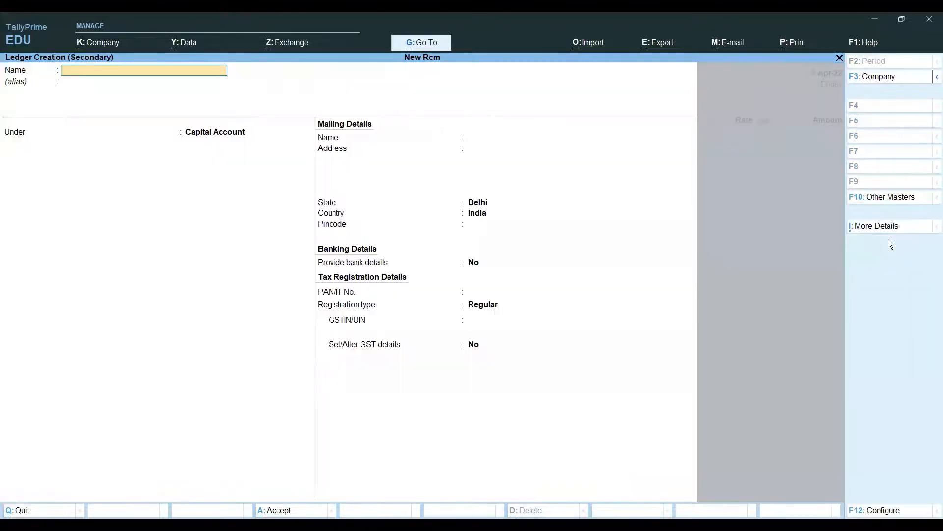
type("Abc")
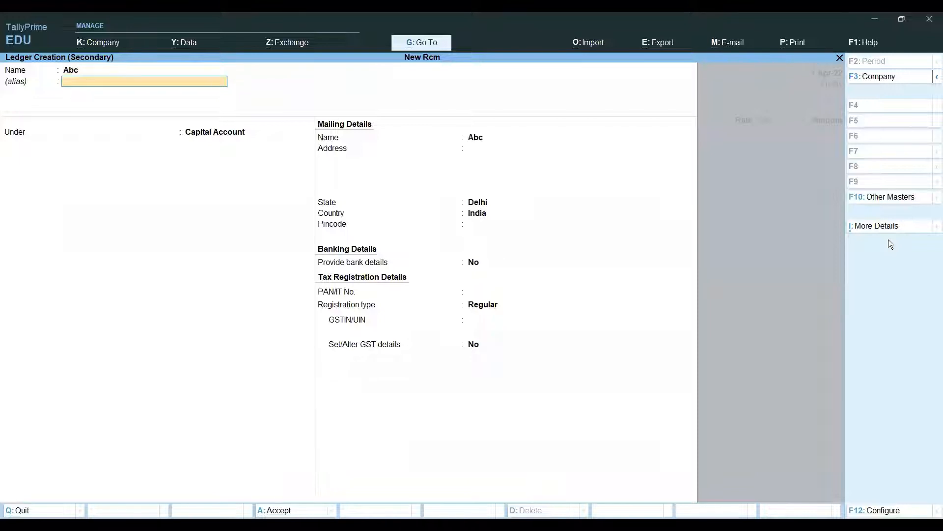
key("Return")
type("s")
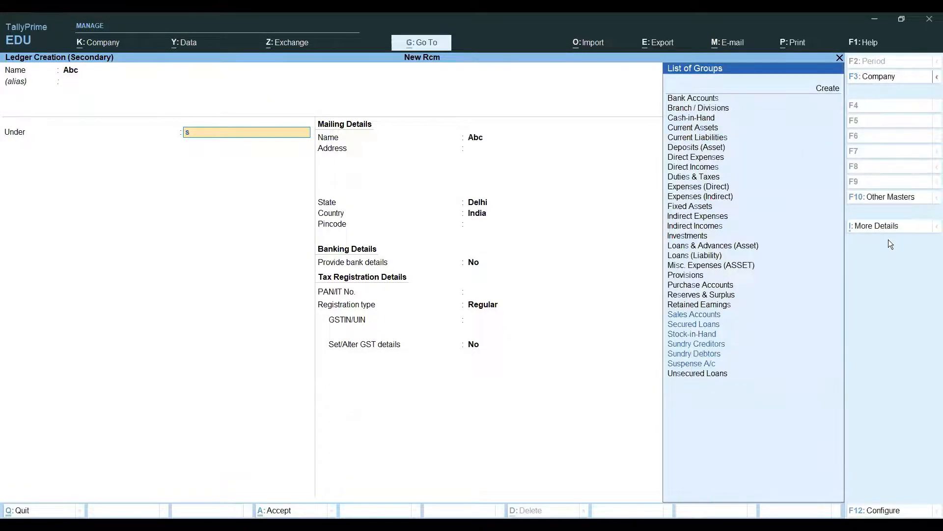
type("u")
key("Down")
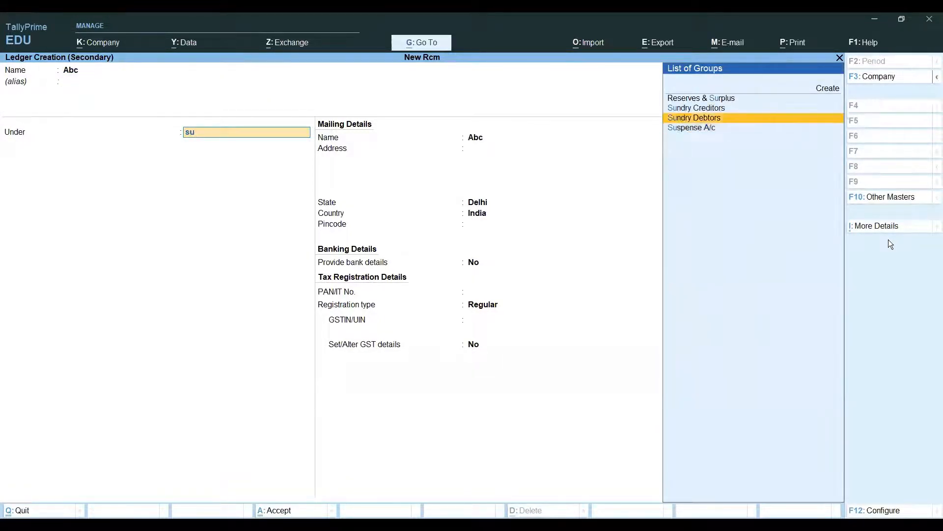
key("Up")
key("Return")
key("Return")
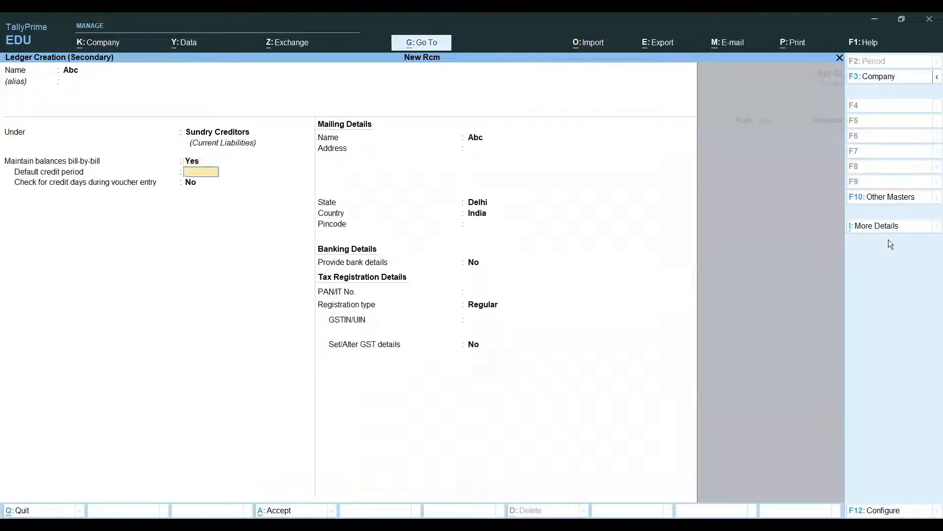
Step: Keep Delhi and India for the Abc ledger, set its registration type to Unregistered, and save it
key("Return")
key("Return")
key("Return")
key("Return")
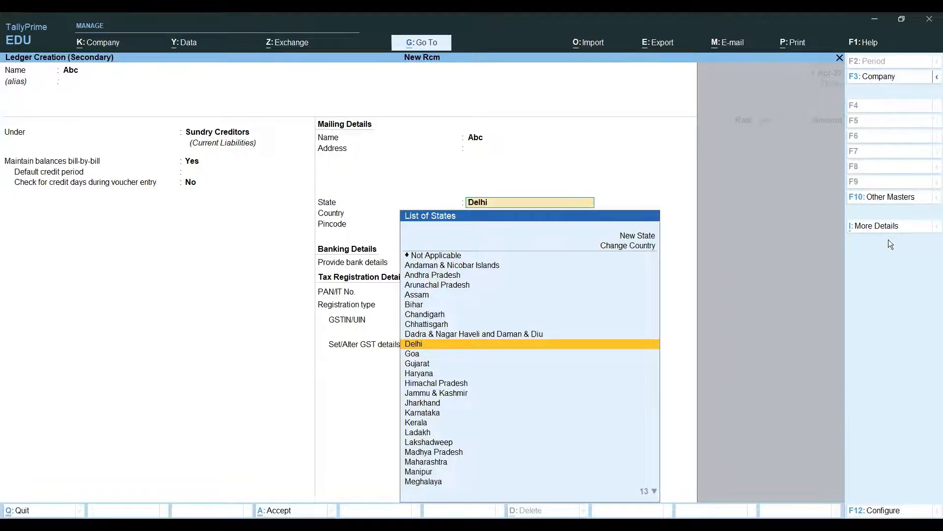
key("Return")
key("Return")
key("Return")
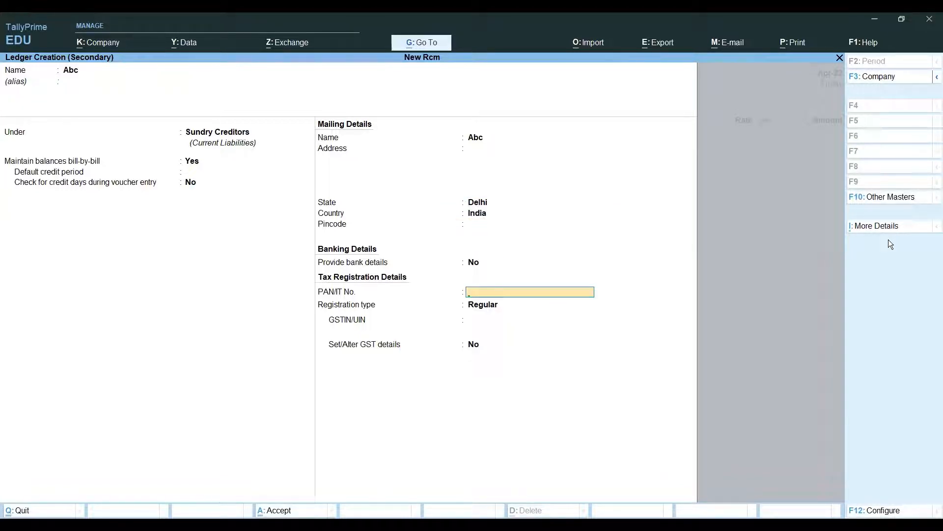
key("Return")
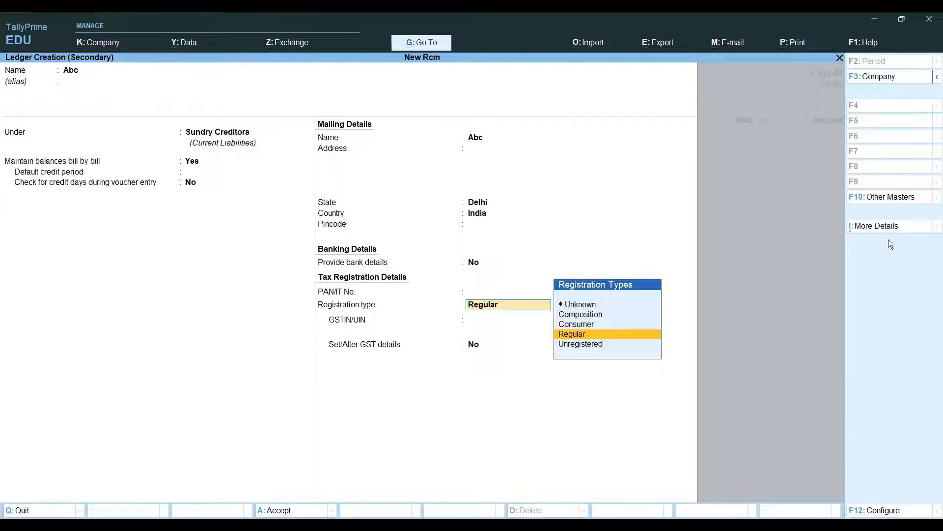
key("Down")
key("Return")
key("Return")
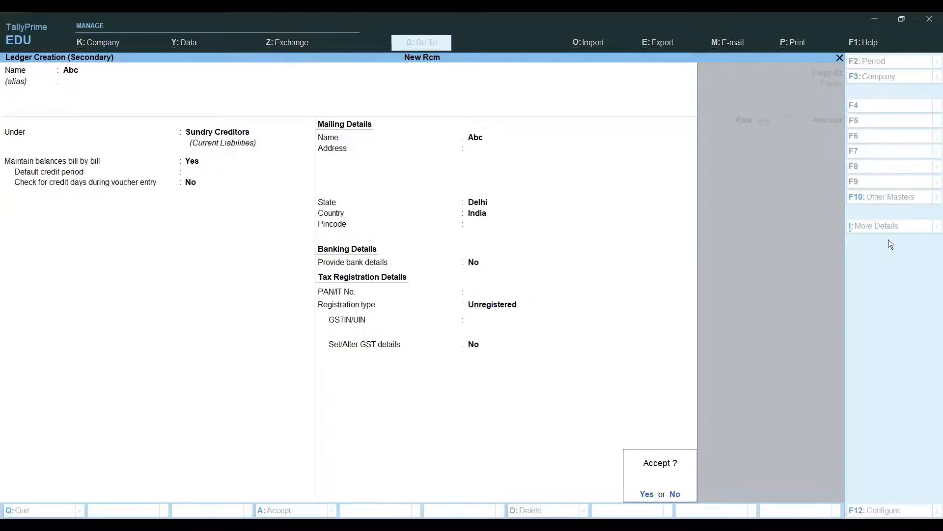
key("Return")
Step: Leave the purchase voucher's receipt details blank and accept the default party details for Abc
key("Return")
key("Return")
key("Return")
key("Return")
key("Return")
key("Return")
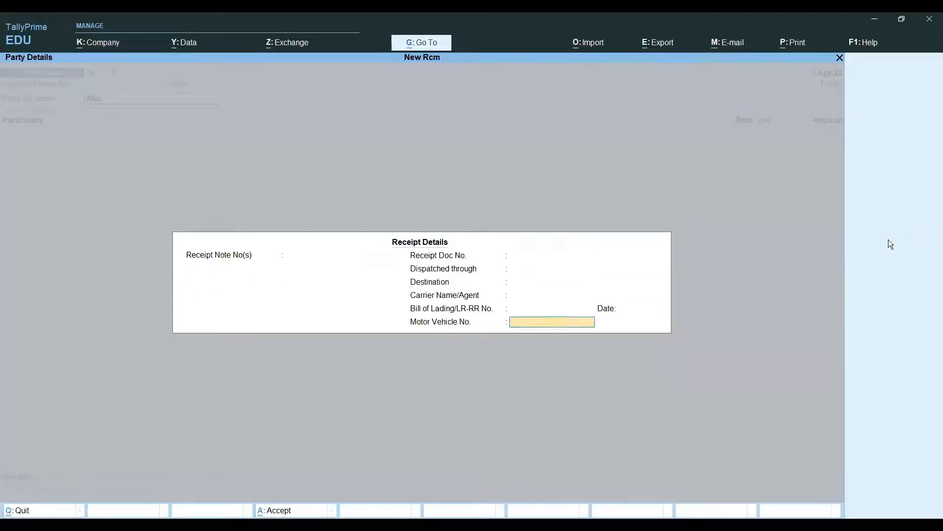
key("Return")
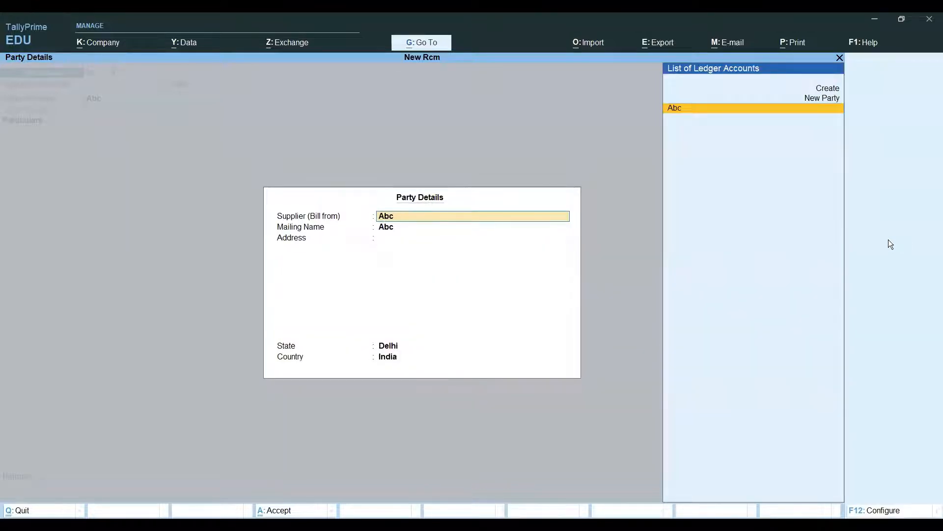
key("Return")
key("Return")
key("Return")
key("Return")
key("Return")
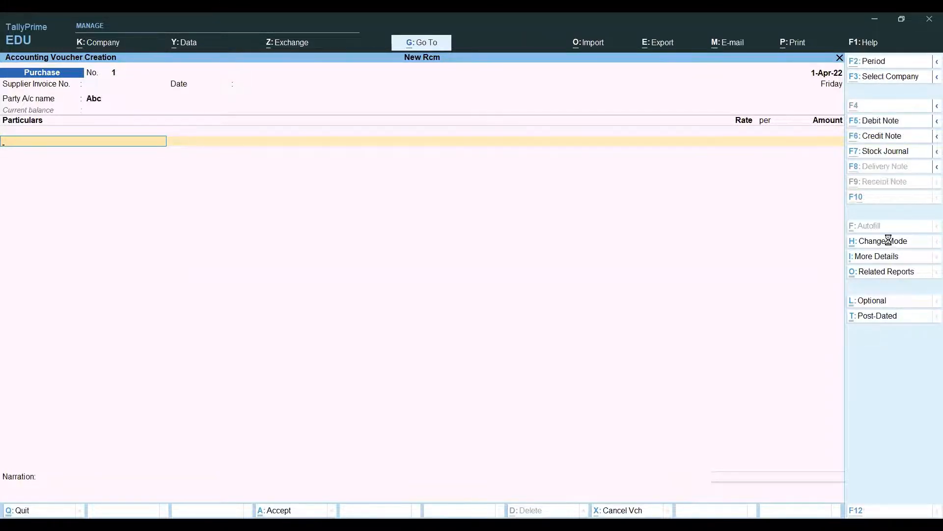
Step: Start a new purchase ledger named Rent under Purchase Accounts for the voucher's particulars
key("alt+c")
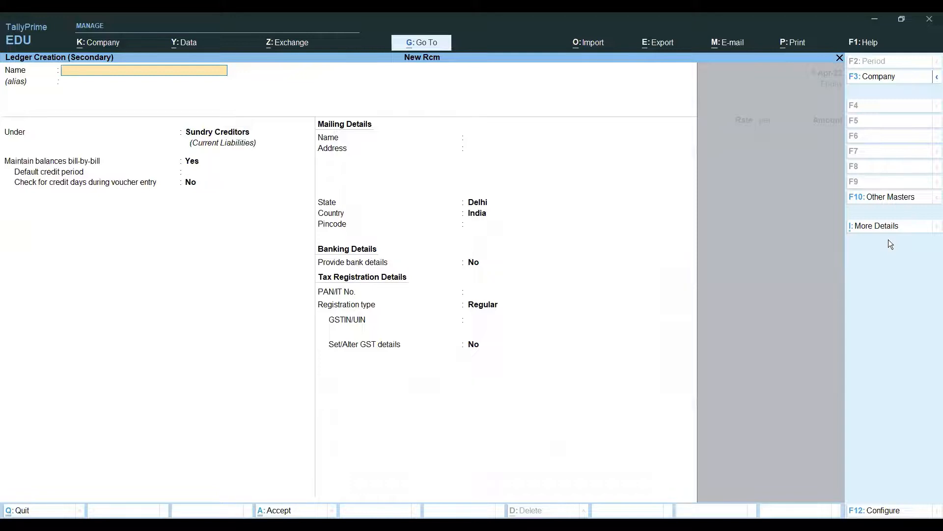
type("Rent")
key("Return")
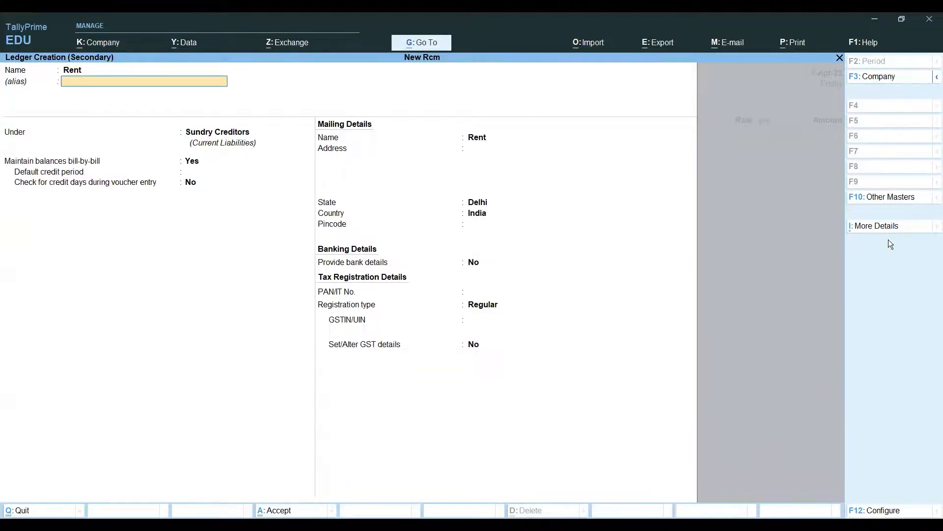
key("Return")
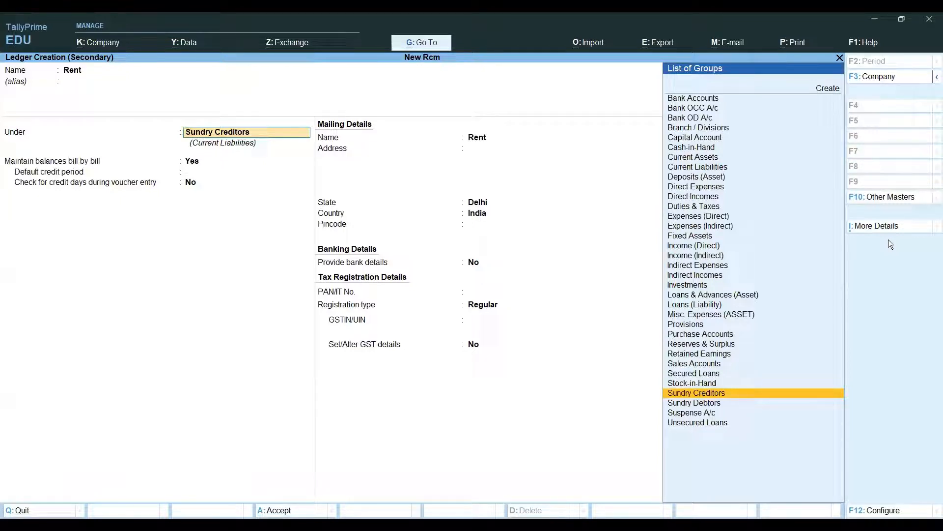
type("Pur")
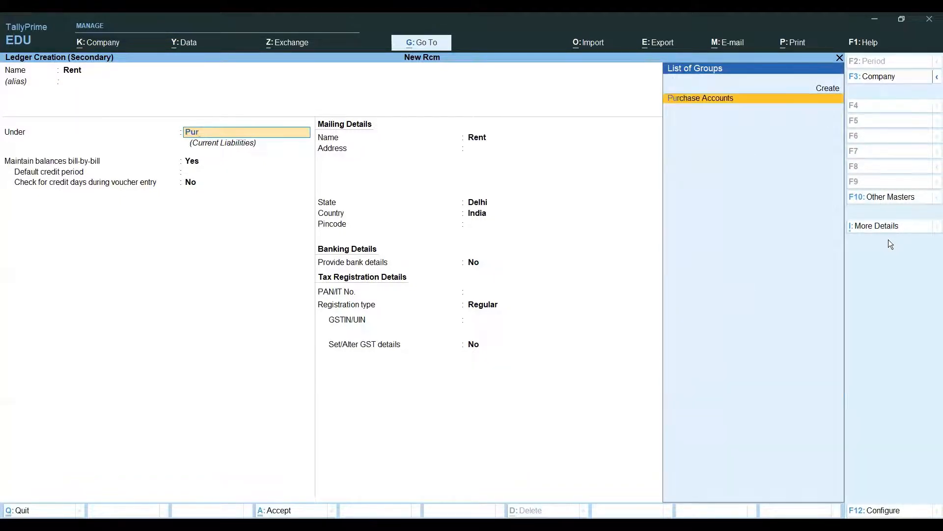
key("Return")
key("Return")
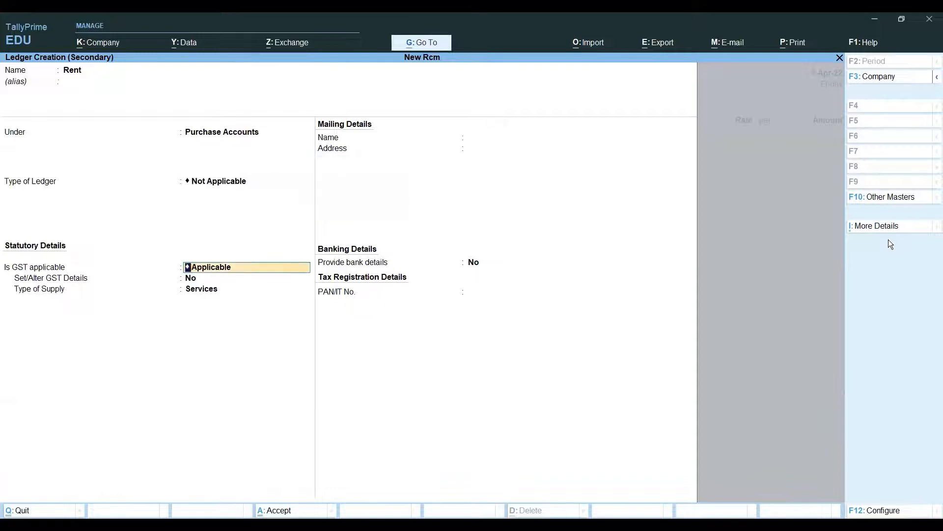
Step: Keep GST applicable for Rent, enable its GST details, and leave the nature of transaction as Not Applicable
key("Return")
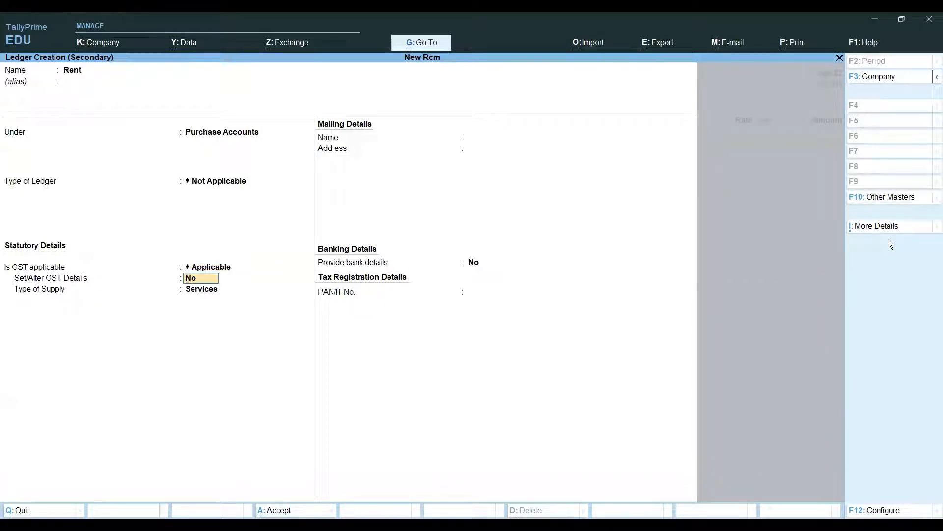
key("y")
key("Return")
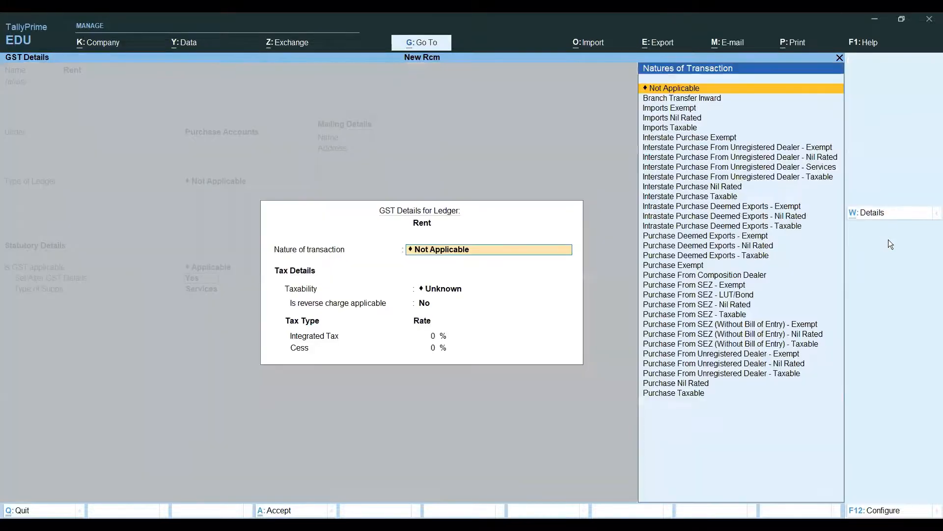
key("Return")
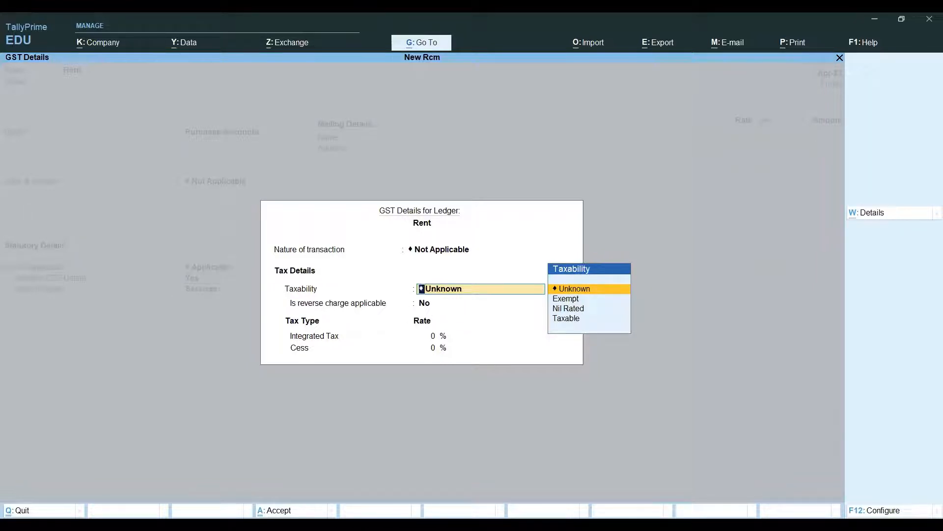
Step: Check the reverse charge calculation option in the GST details configuration and keep the existing settings
key("F12")
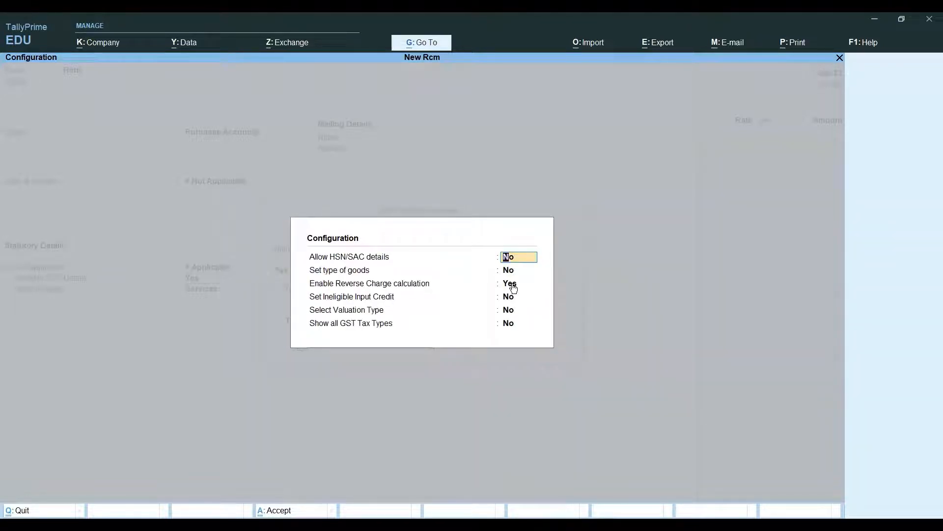
key("Return")
key("Return")
key("Return")
key("Return")
key("Return")
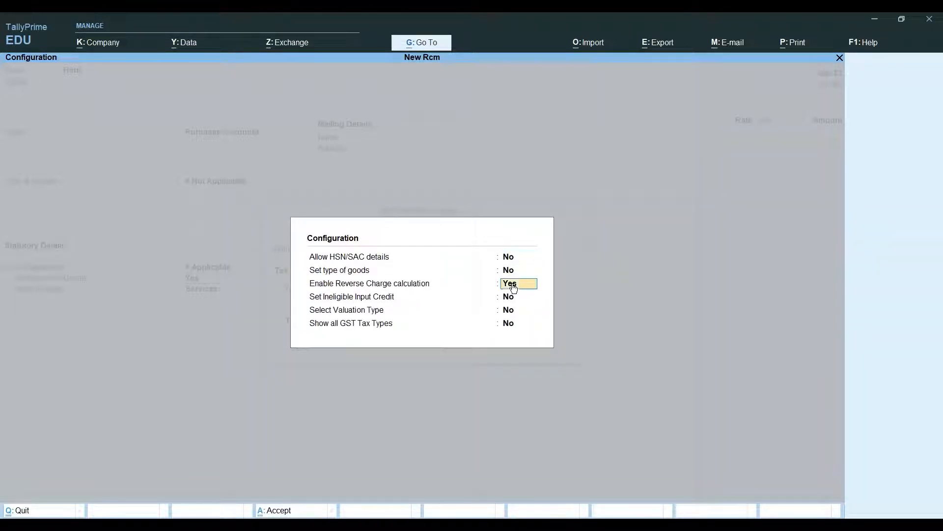
key("Return")
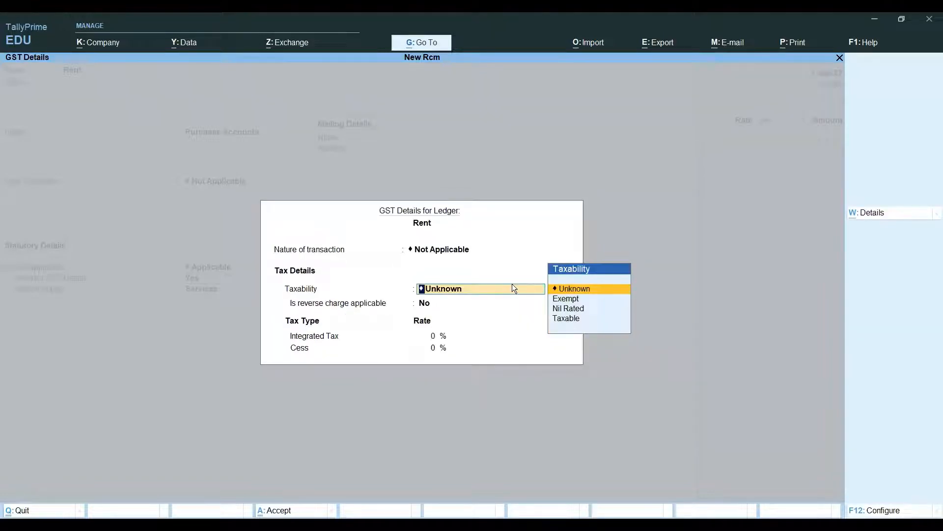
Step: Set Rent's taxability to Taxable and mark reverse charge as applicable
key("Down")
key("Down")
key("Down")
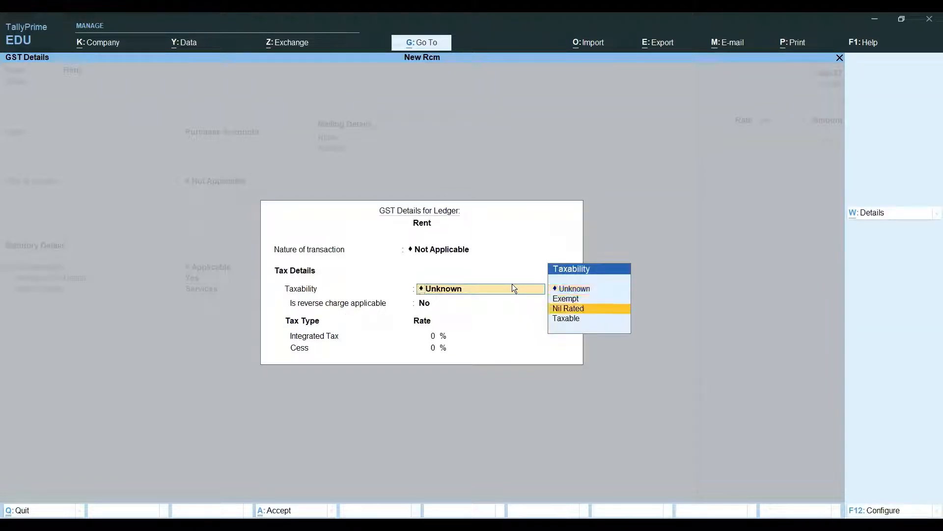
key("Return")
type("y")
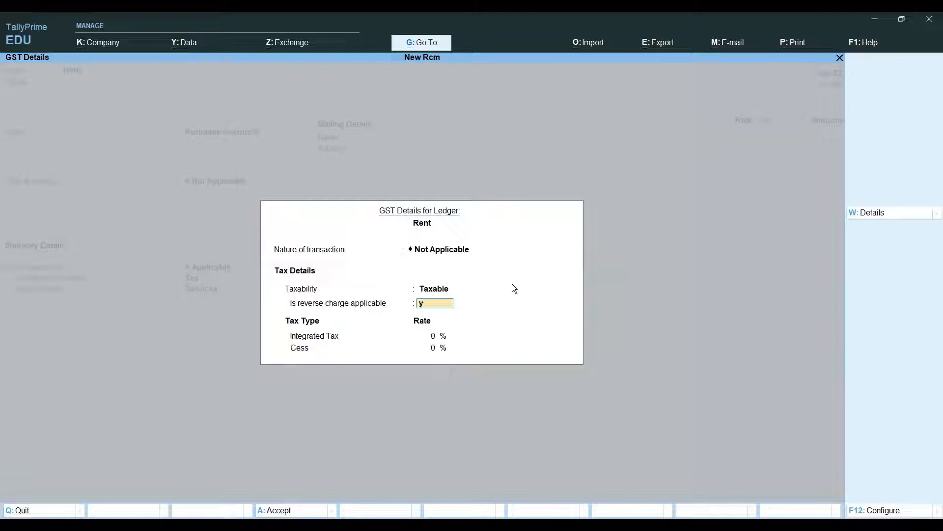
key("Return")
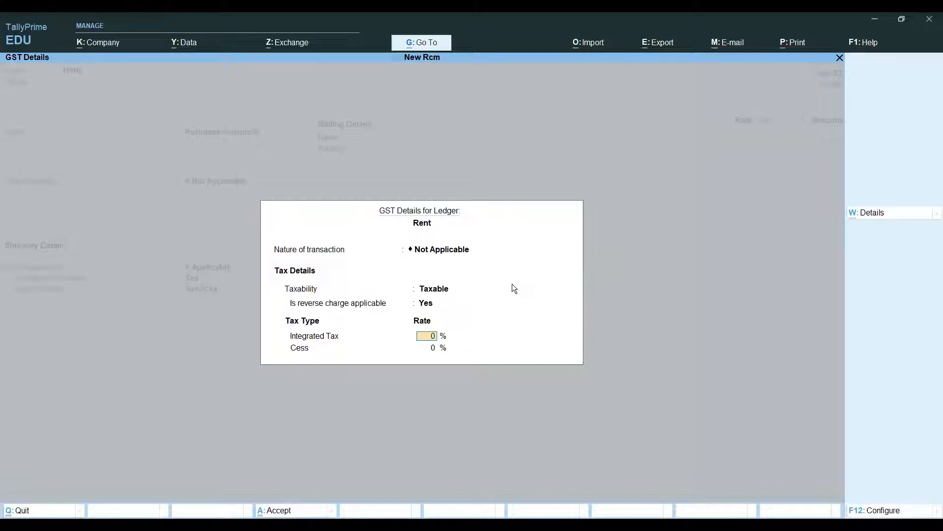
Step: Set Rent's integrated tax rate to 18%, keep Services as the type of supply, and save the ledger
type("18")
key("Return")
key("Return")
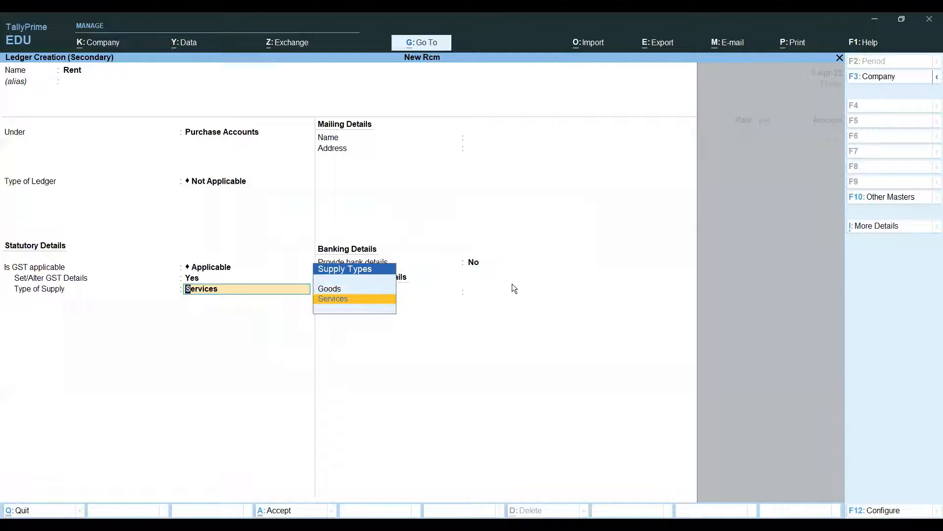
key("Return")
key("Return")
key("Return")
key("Return")
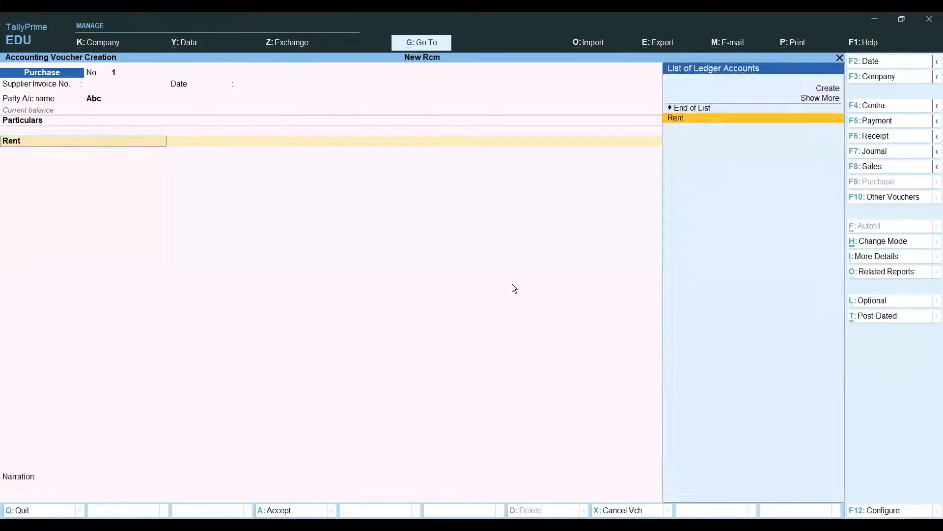
Step: Enter an amount of 100000 for the Rent line of the purchase voucher
type("10")
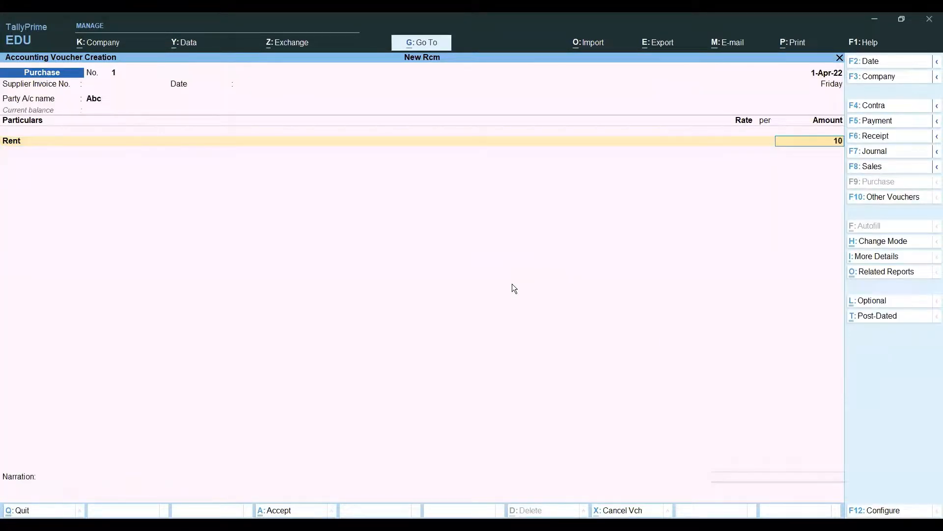
type("0000")
key("Return")
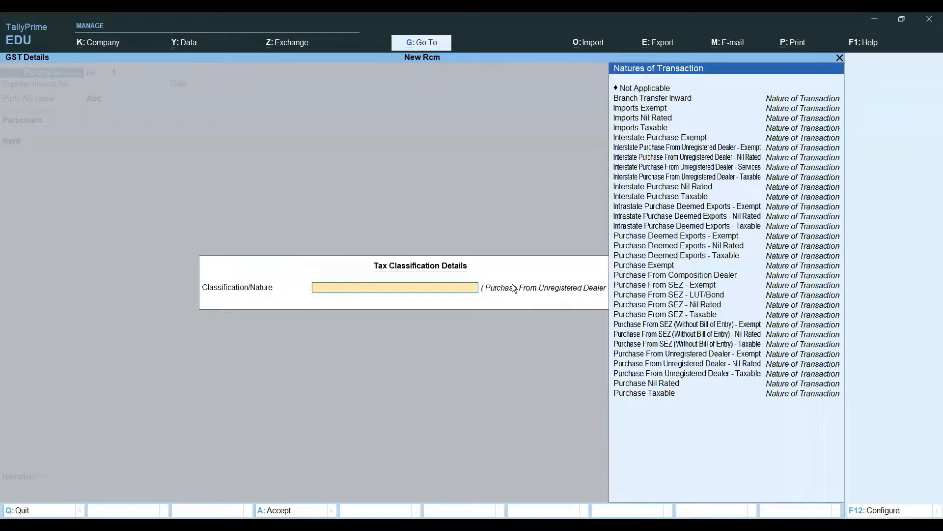
Step: Classify the Rent line as Purchase From Unregistered Dealer - Taxable
key("Down")
key("Down")
key("Down")
key("Down")
key("Down")
key("Down")
key("Down")
key("Down")
key("Down")
key("Down")
key("Down")
key("Down")
key("Down")
key("Down")
key("Down")
key("Down")
key("Down")
key("Down")
key("Down")
key("Down")
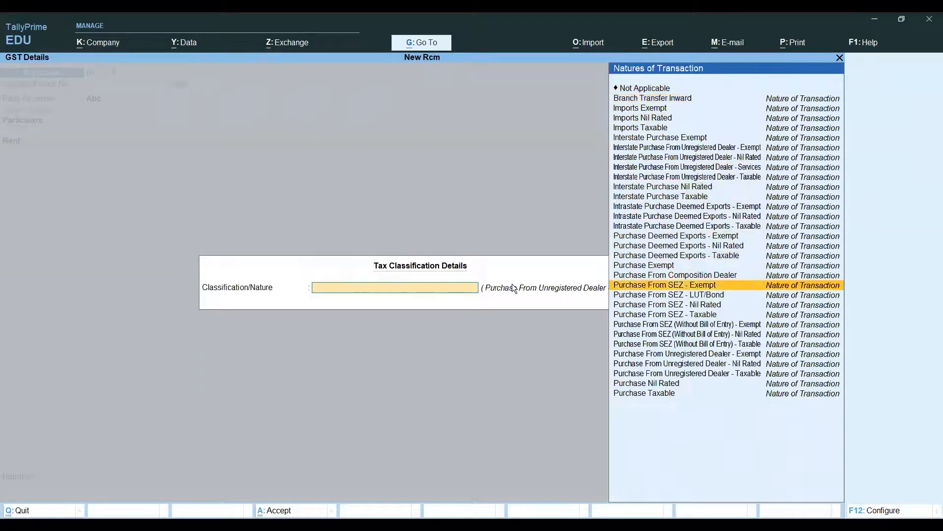
key("Down")
key("Down")
key("Down")
key("Down")
key("Down")
key("Down")
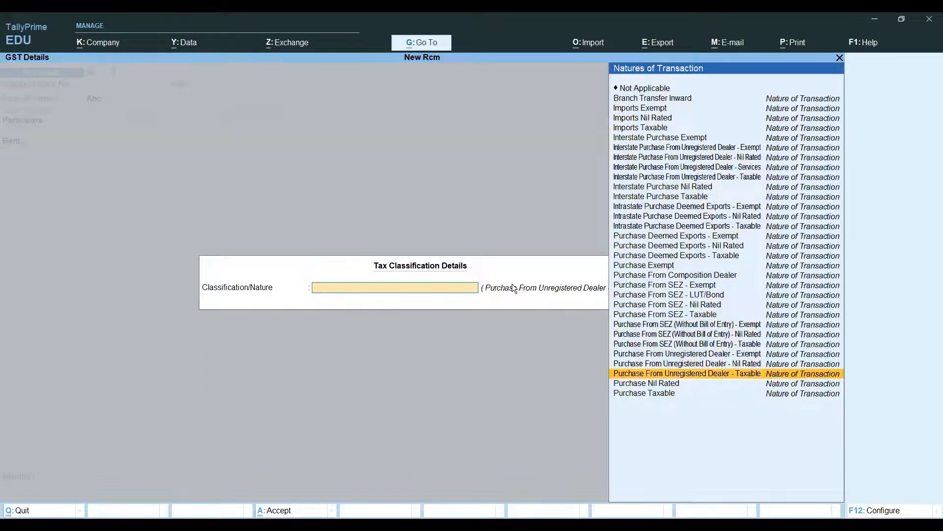
key("Return")
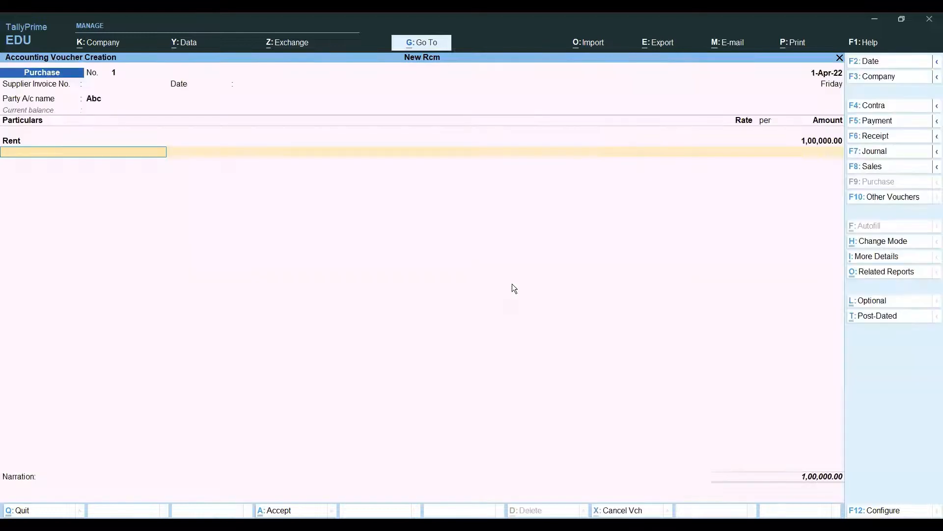
Step: Finish the particulars and allocate Abc's full amount to a New Ref with the default bill-wise details
key("Return")
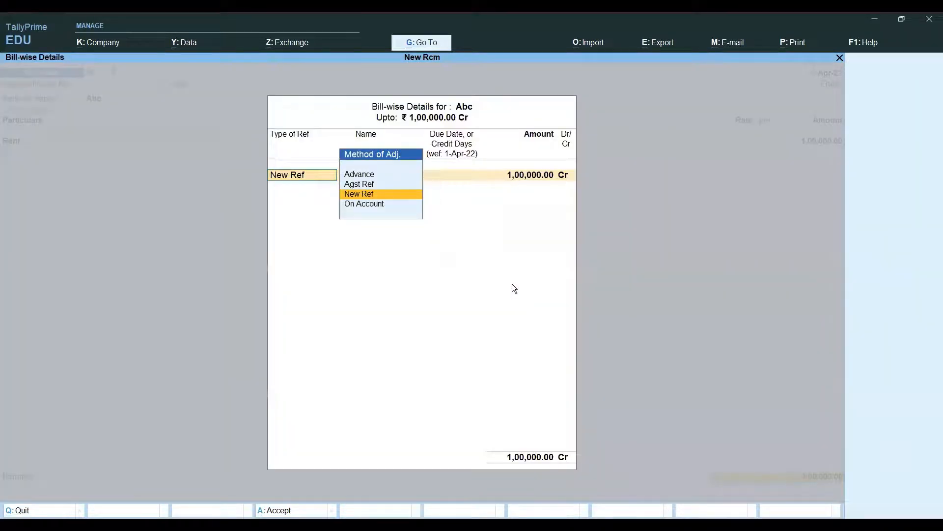
key("Return")
key("Return")
key("Return")
key("Return")
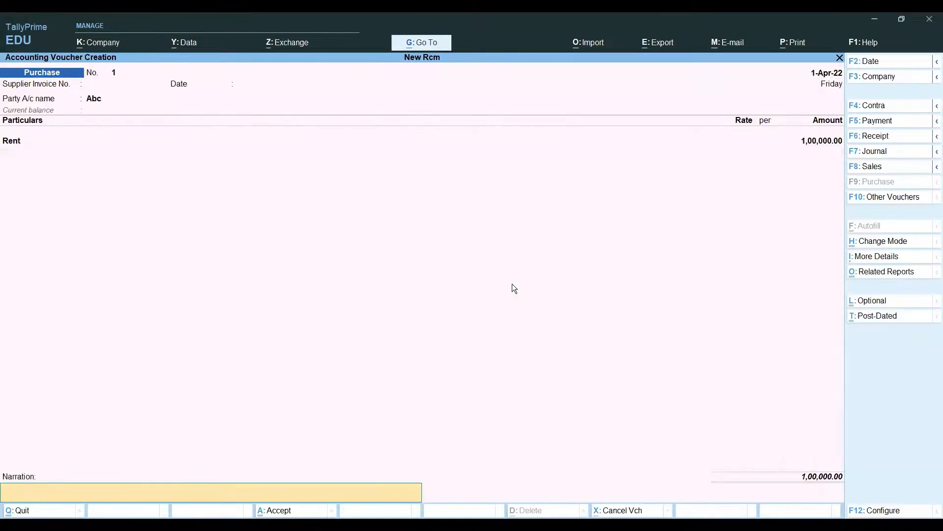
Step: Save the rent purchase voucher and open the GSTR-2 report
key("Return")
key("Return")
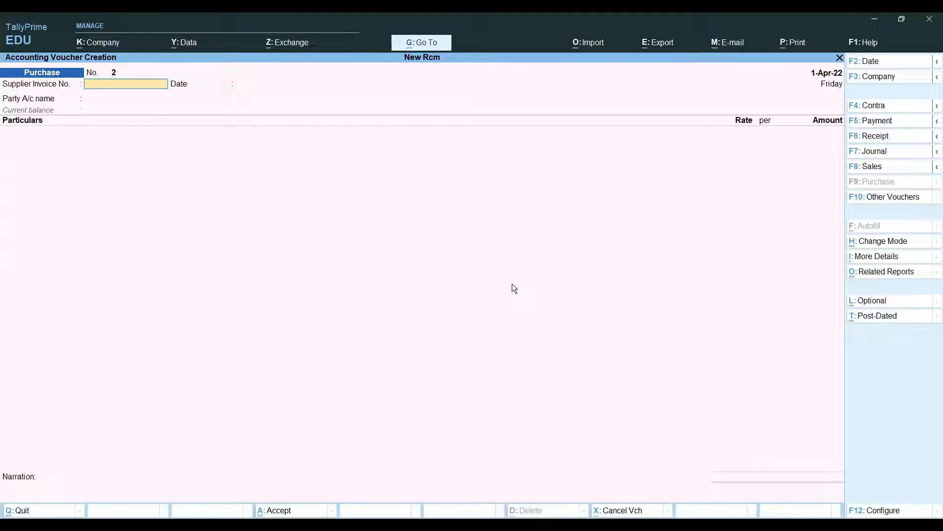
key("alt+g")
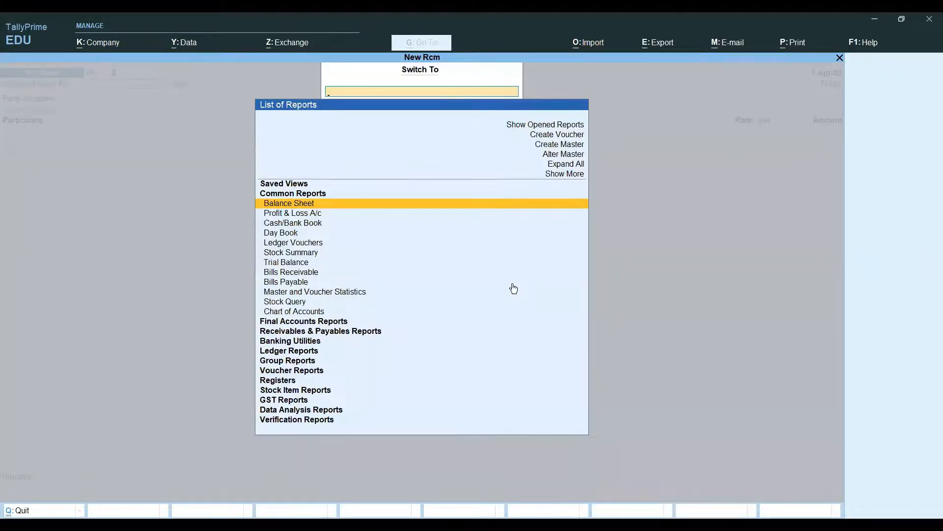
type("Gst")
key("Down")
key("Down")
key("Down")
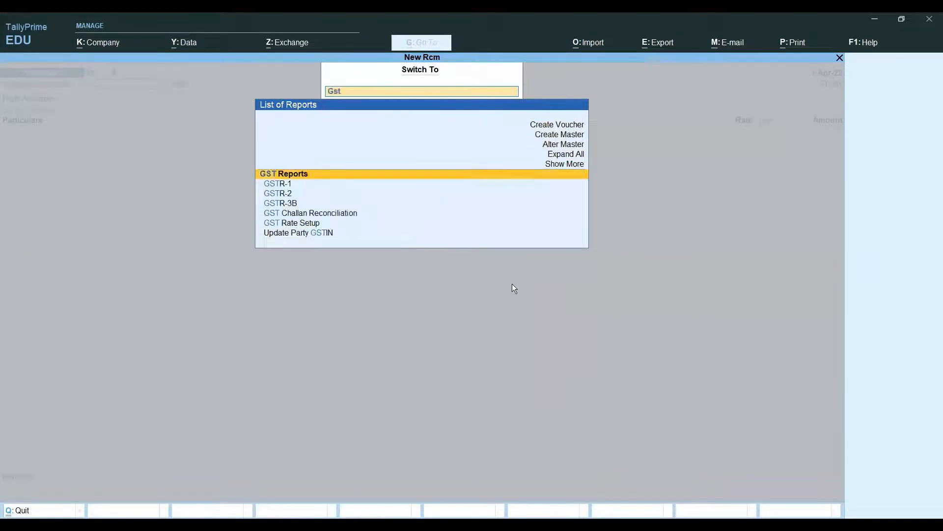
key("Return")
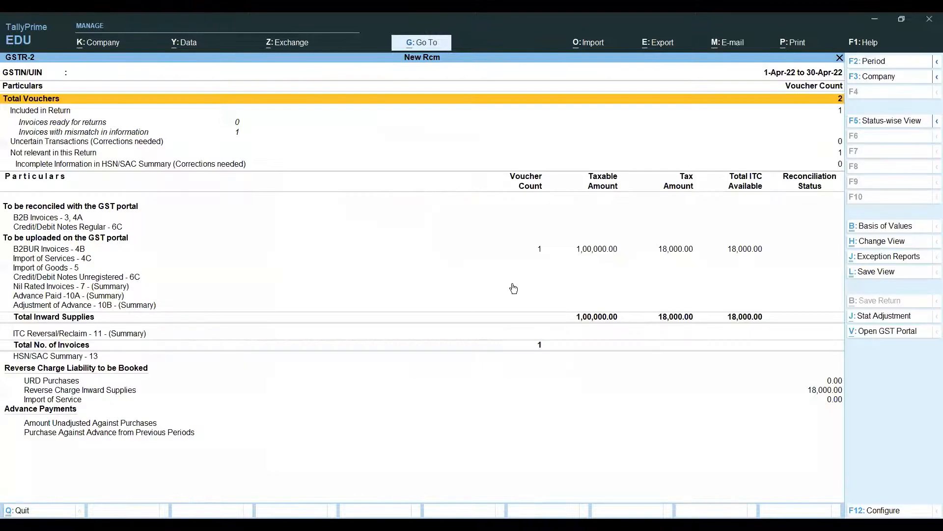
Step: Examine the B2BUR Invoices - 4B entry and the reverse charge liability figures in GSTR-2
key("Down")
key("Down")
key("Down")
key("Down")
key("Down")
key("Down")
key("Down")
key("Down")
key("Down")
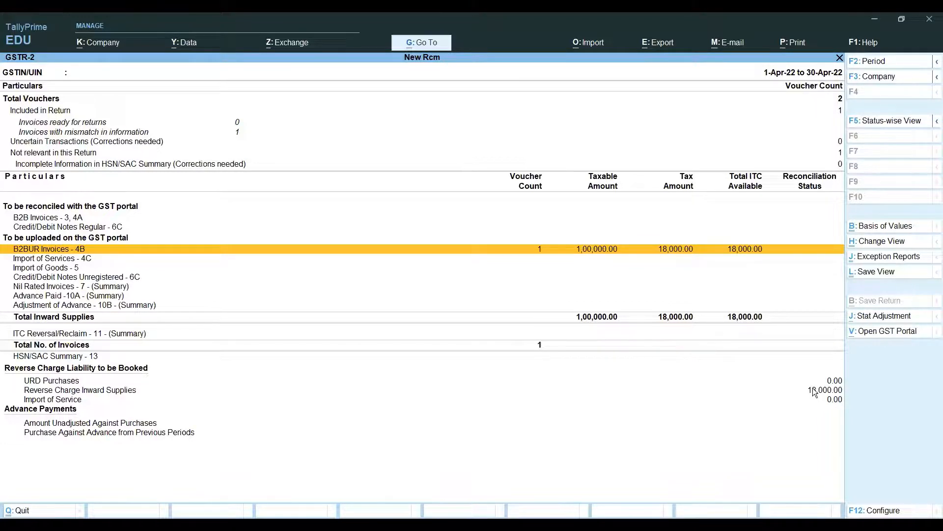
Step: Leave GSTR-2 and review the company's Balance Sheet
key("Escape")
key("Down")
key("Down")
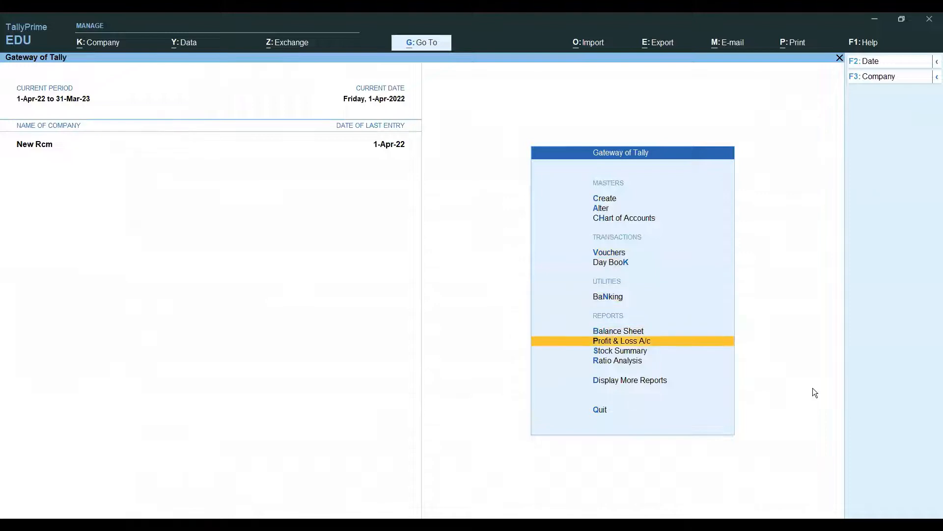
key("Up")
key("Return")
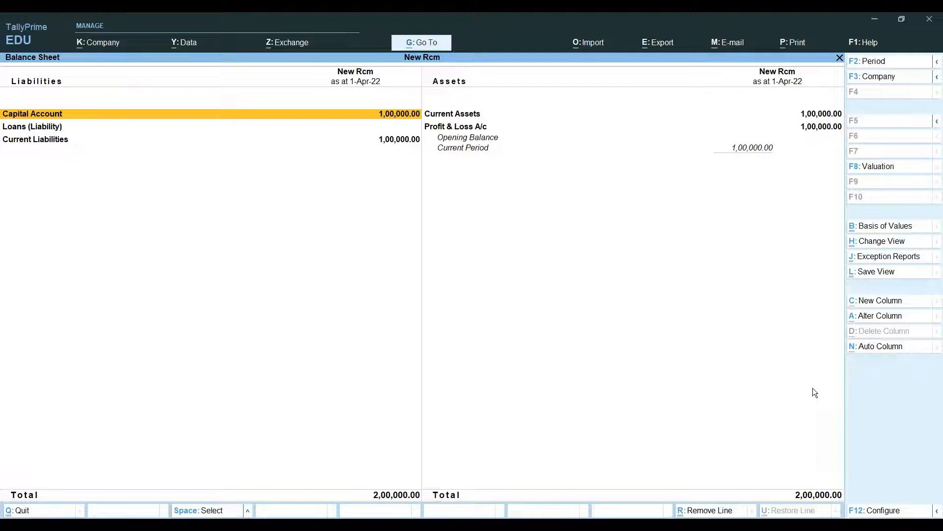
key("Escape")
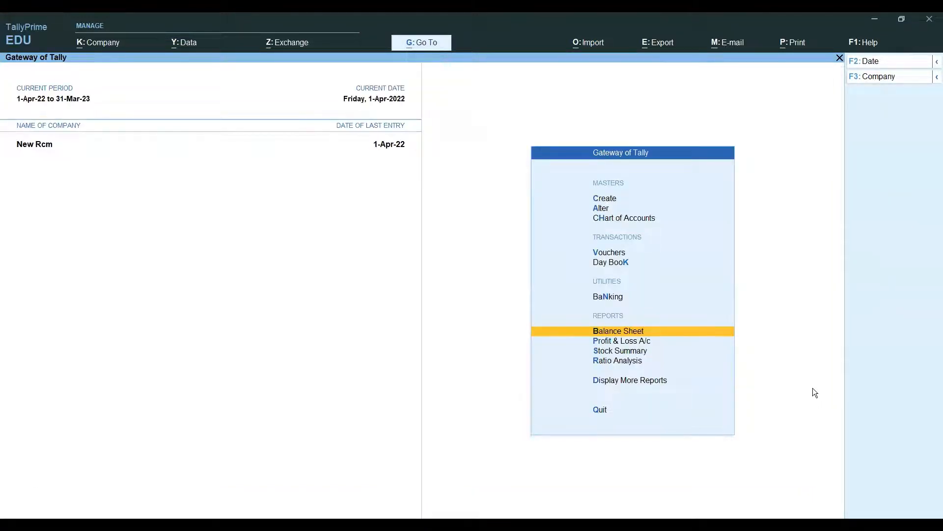
Step: Reopen GSTR-2, go to Reverse Charge Inward Supplies, and start a stat adjustment from the report
key("ctrl+g")
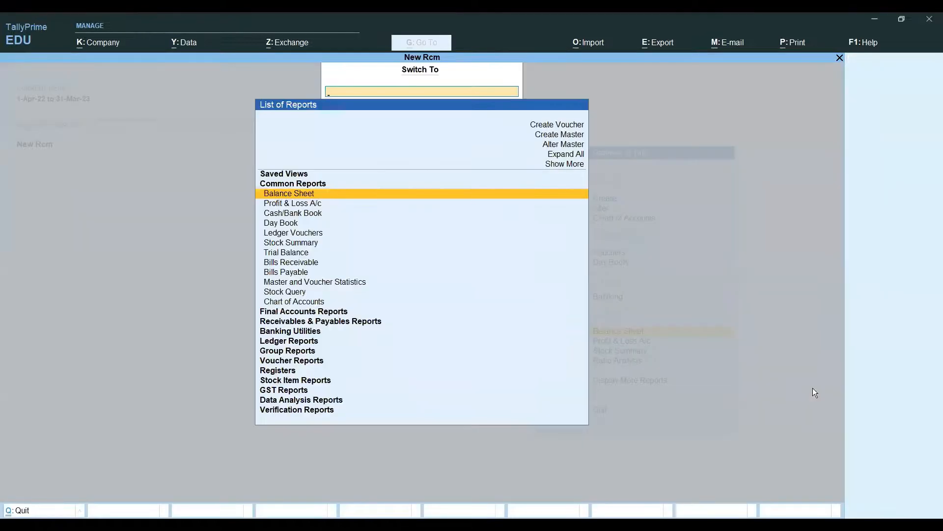
type("Gst")
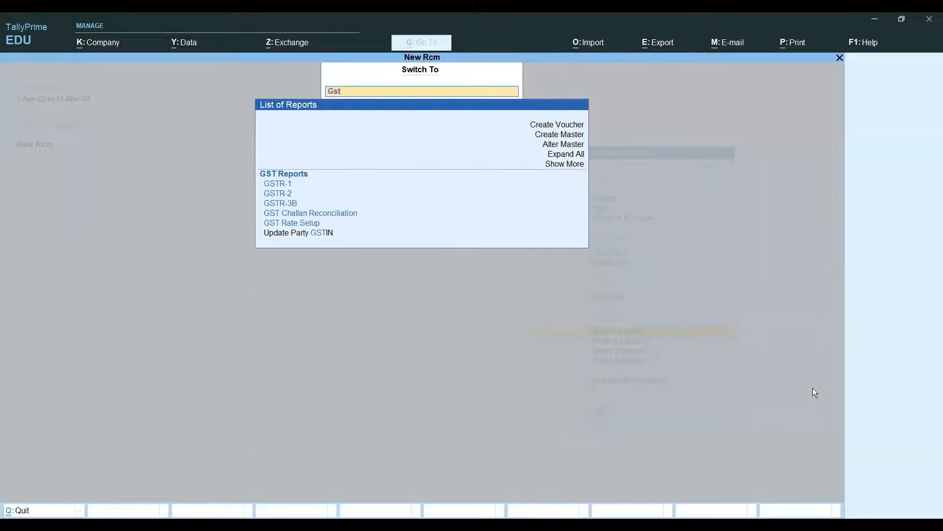
key("Down")
key("Return")
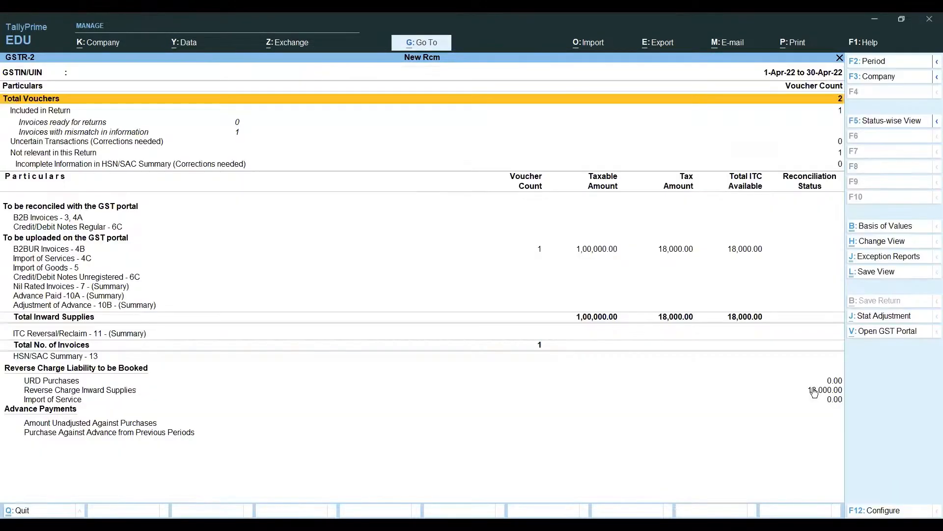
key("Down")
key("Down")
key("Down")
key("Down")
key("Down")
key("Down")
key("Down")
key("Down")
key("Down")
key("Down")
key("Down")
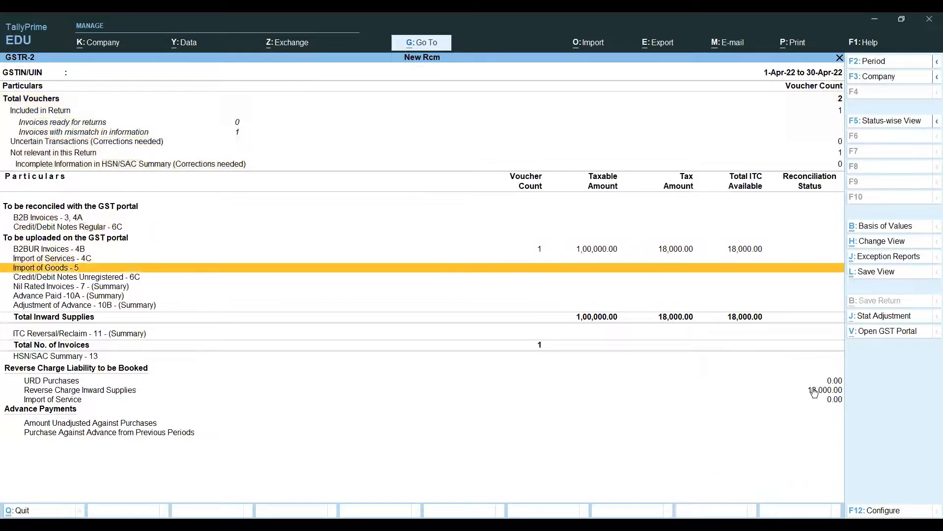
key("Down")
key("Down")
key("Down")
key("Down")
key("Down")
key("Down")
key("Down")
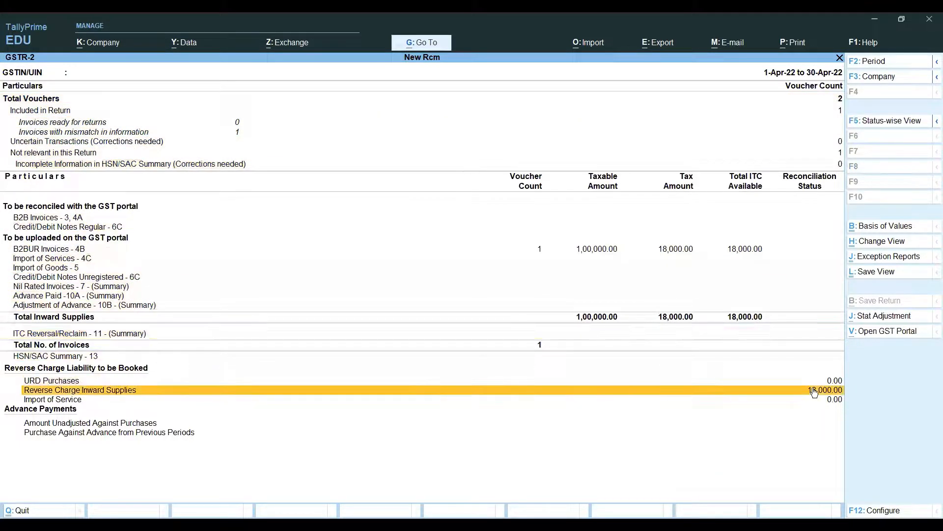
left_click(866, 318)
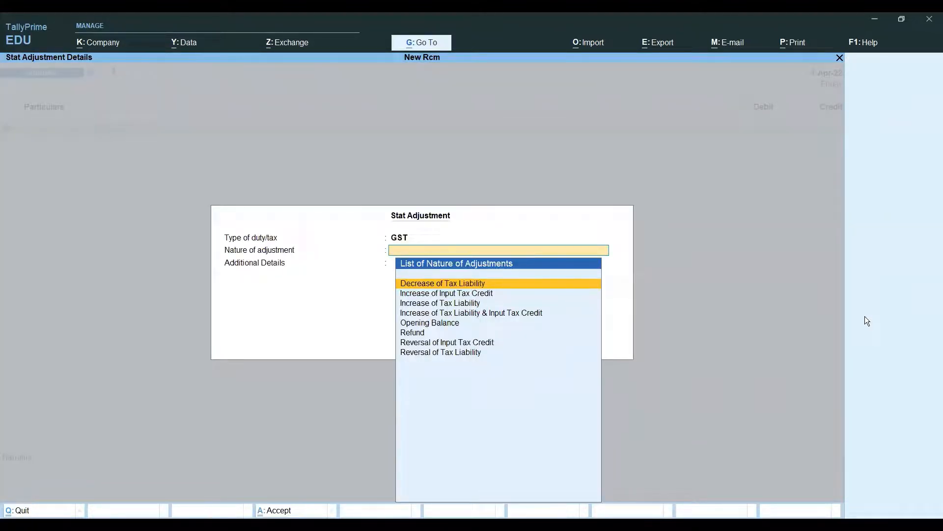
key("Down")
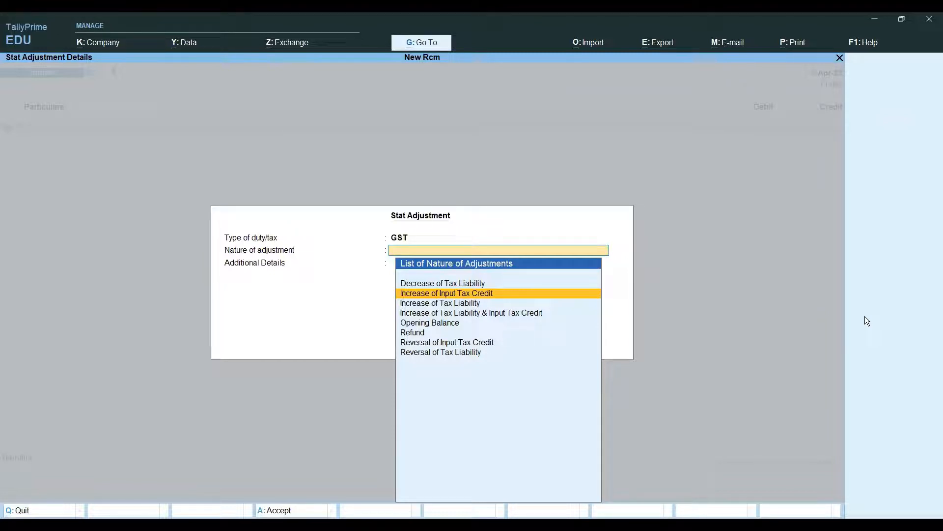
key("Return")
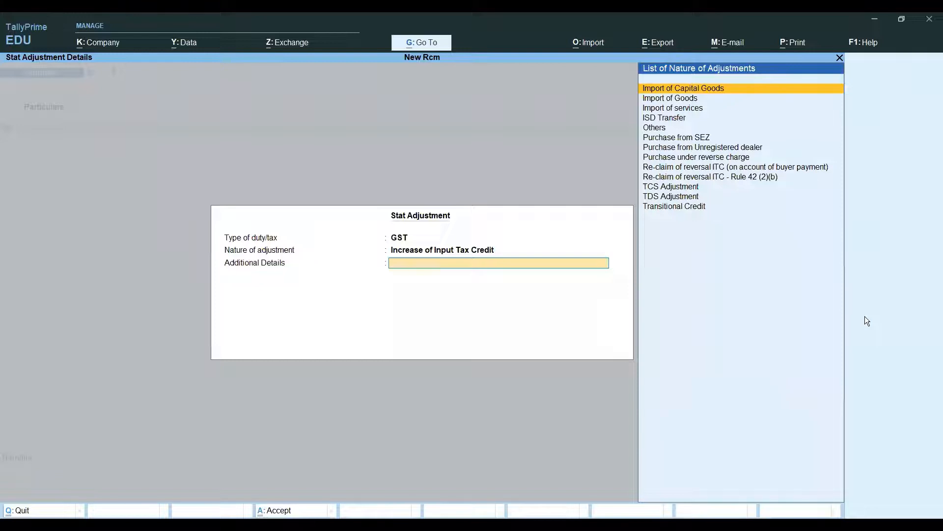
key("BackSpace")
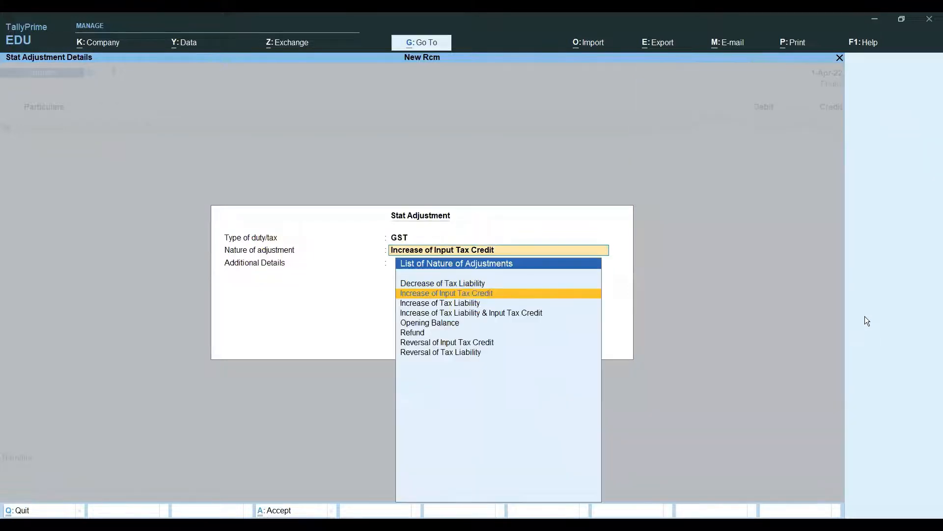
Step: Set the GST adjustment's nature to Increase of Tax Liability with Purchase from Unregistered dealer as the additional details
key("Down")
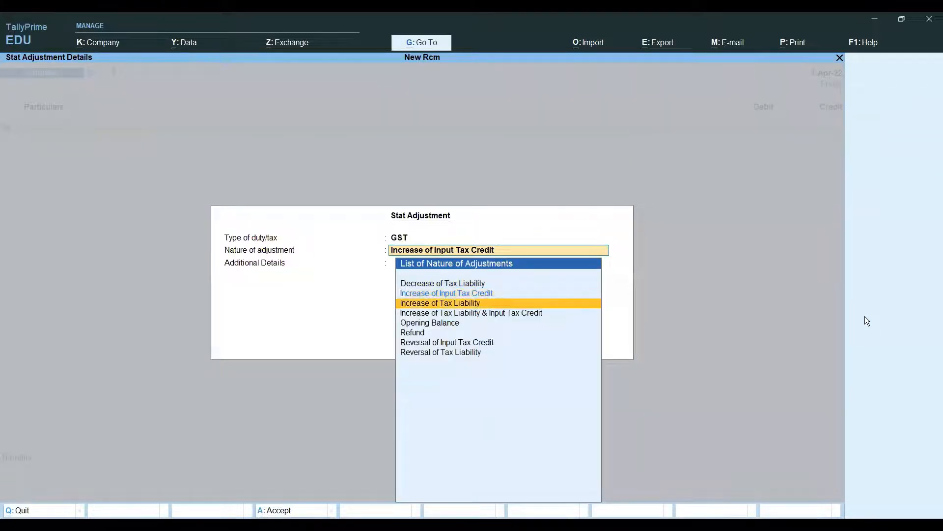
key("Return")
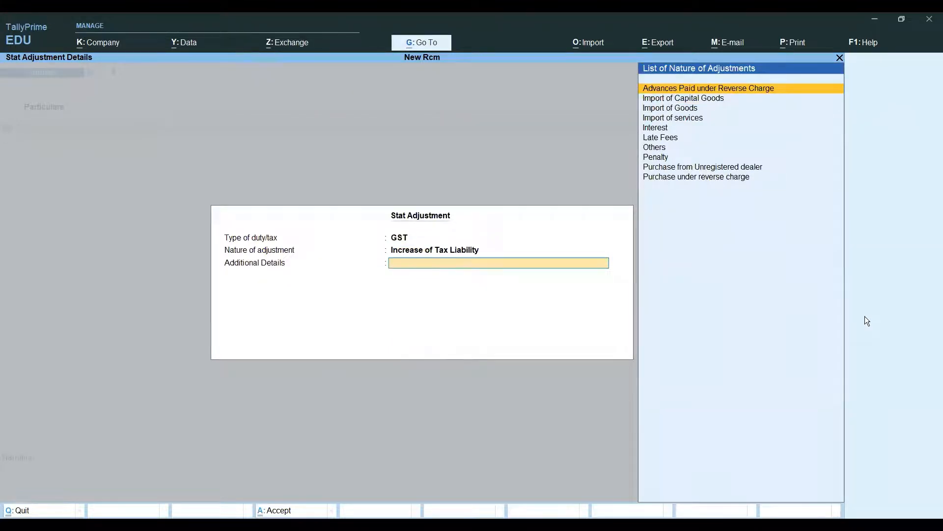
key("Down")
key("Down")
key("Down")
key("Down")
key("Down")
key("Down")
key("Down")
key("Down")
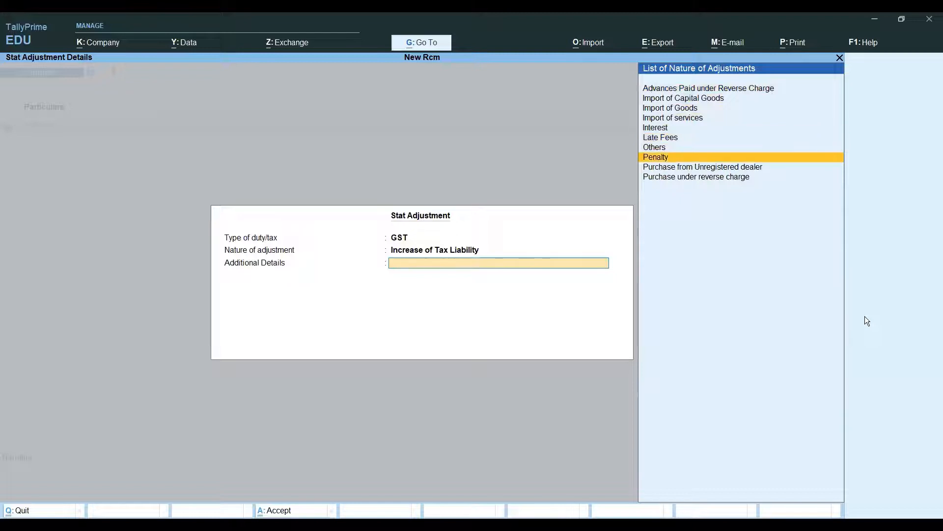
key("Return")
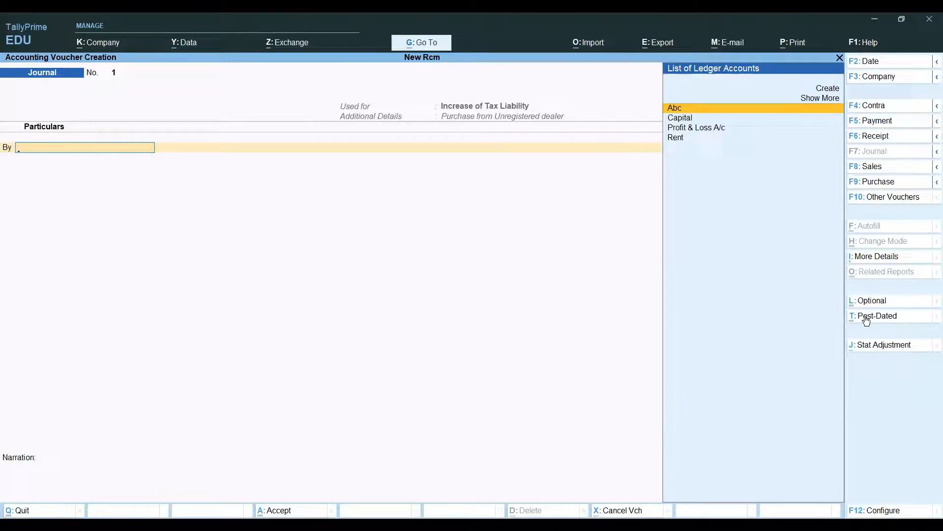
Step: Create a ledger for the journal's debit line named Tax Under Rcm under Current Assets
key("alt+c")
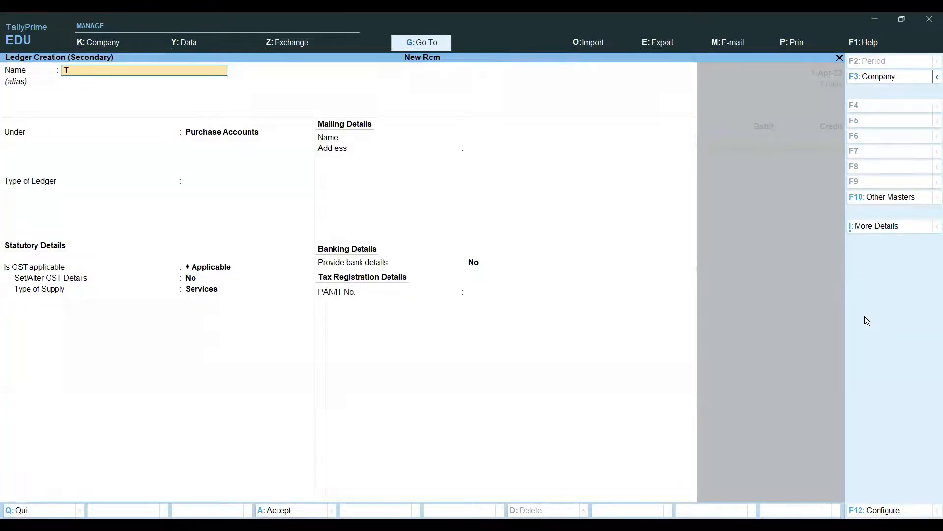
type("Tax Under Rcm")
key("Return")
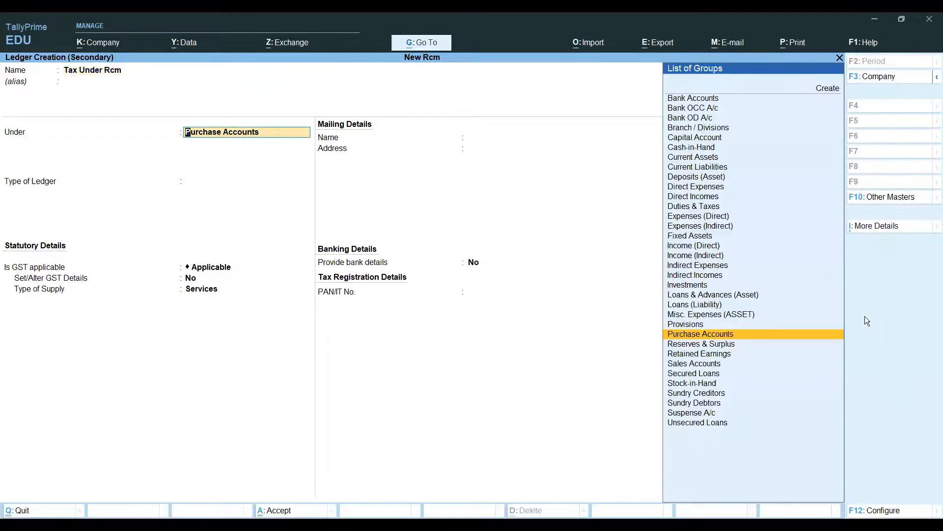
type("Cur")
key("Down")
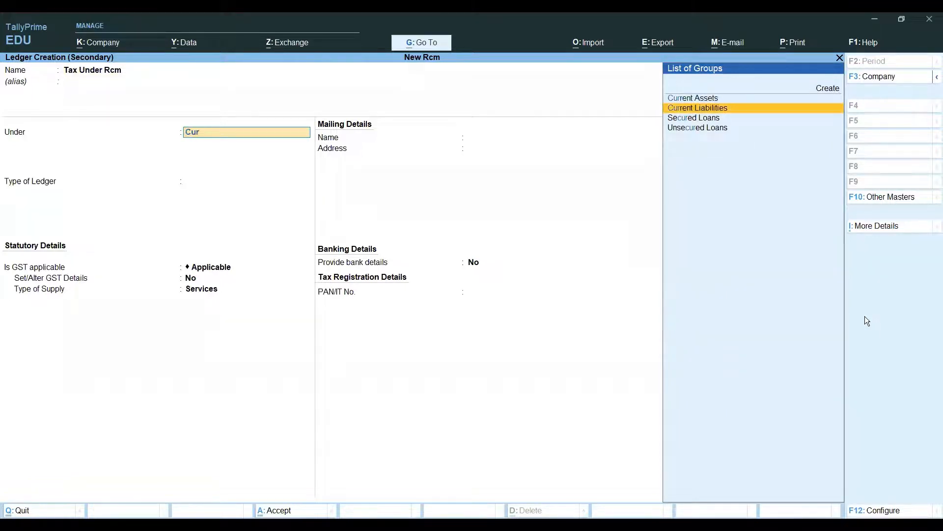
key("Up")
key("Return")
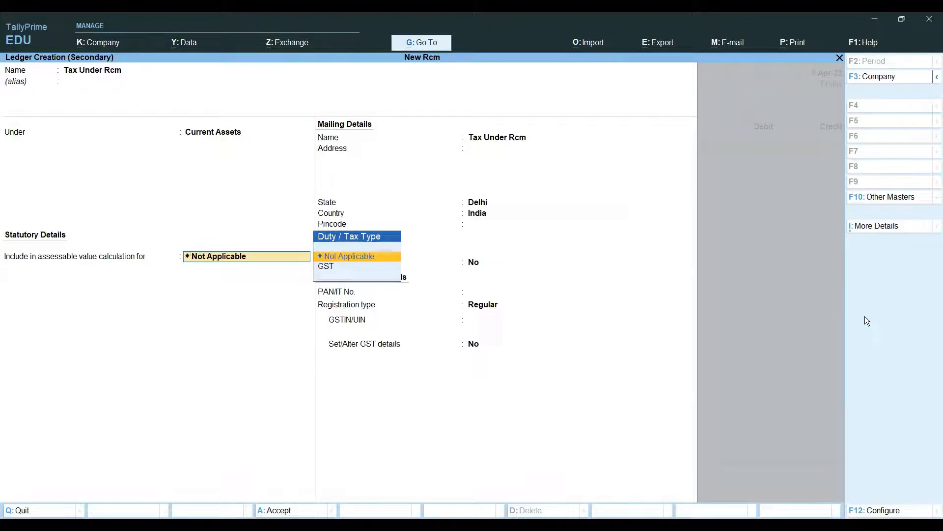
Step: Keep the default assessable value, mailing and tax registration details for Tax Under Rcm and save the ledger
key("Return")
key("Return")
key("Return")
key("Return")
key("Return")
key("Return")
key("Return")
key("Return")
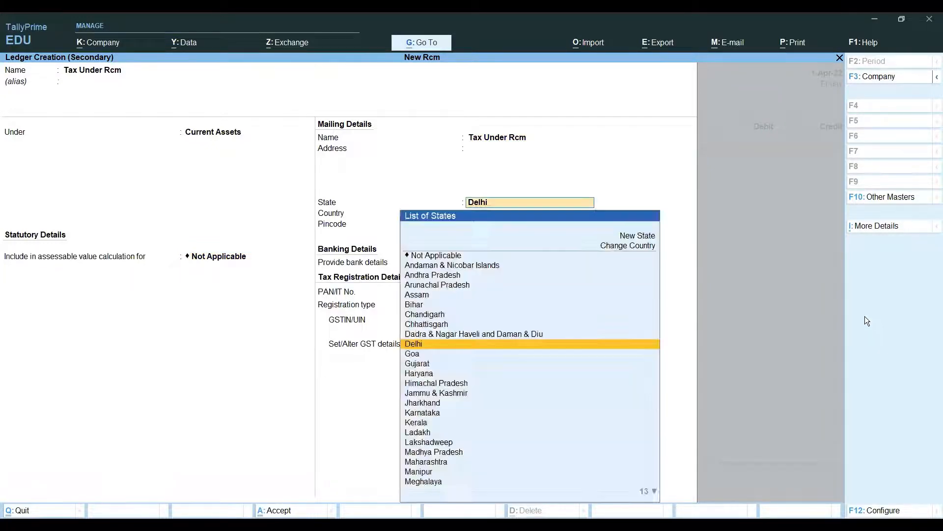
key("Return")
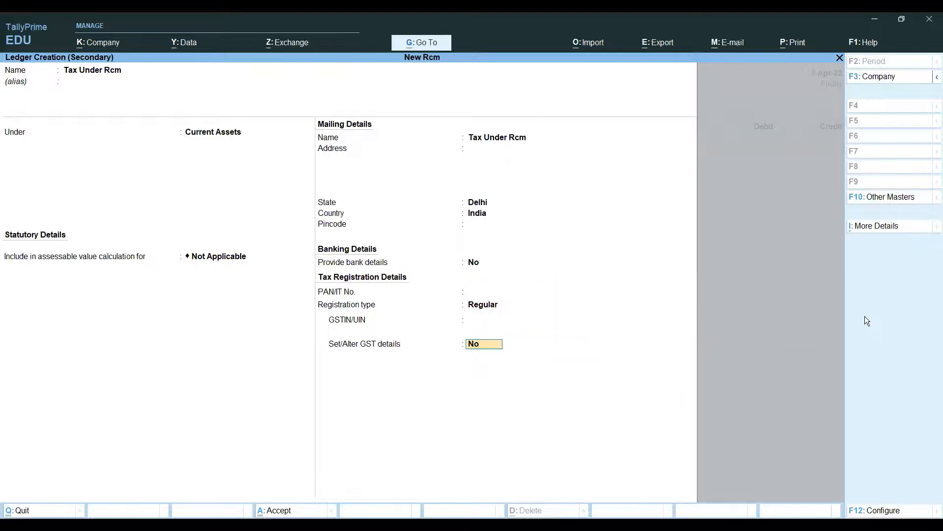
key("Return")
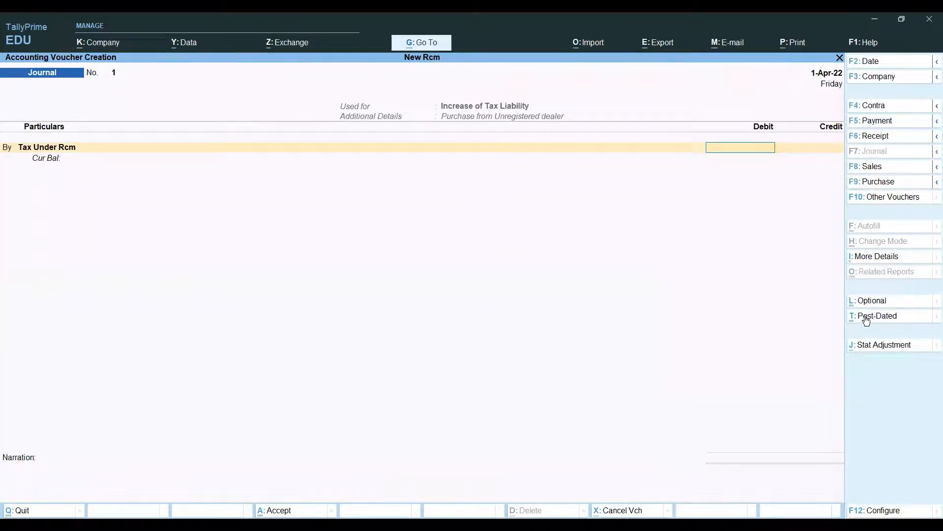
Step: Debit Tax Under Rcm with 18000 and begin the journal's credit line
type("18000")
key("Return")
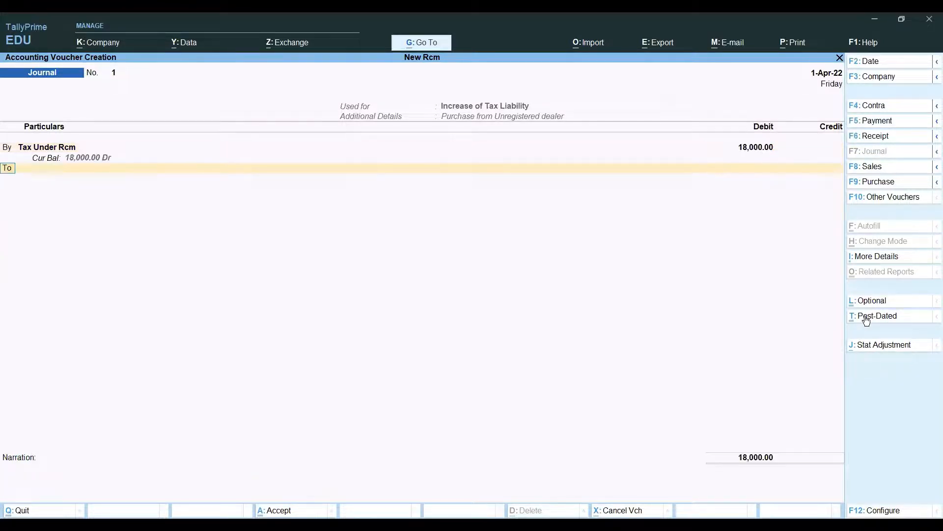
key("Return")
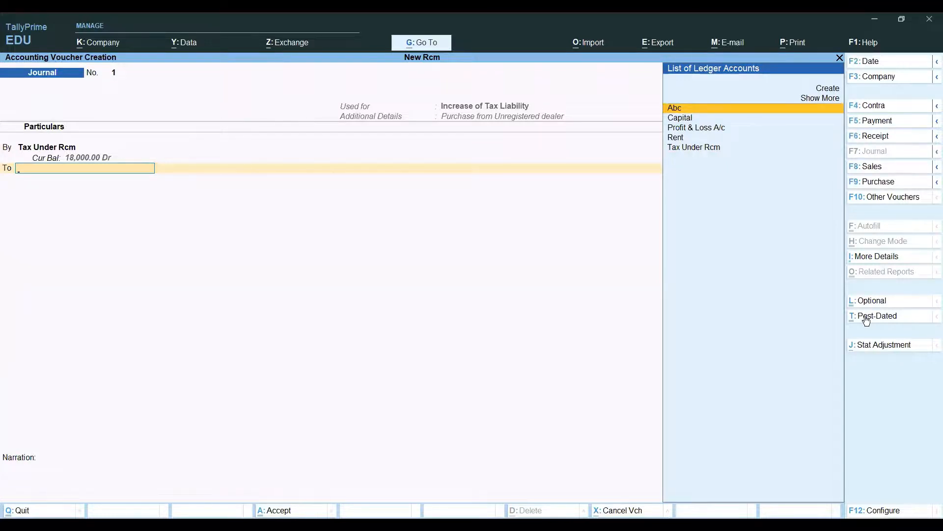
Step: Create a ledger for the journal's credit line named Output Cgst Rcm under Duties & Taxes
key("Up")
key("Up")
key("Return")
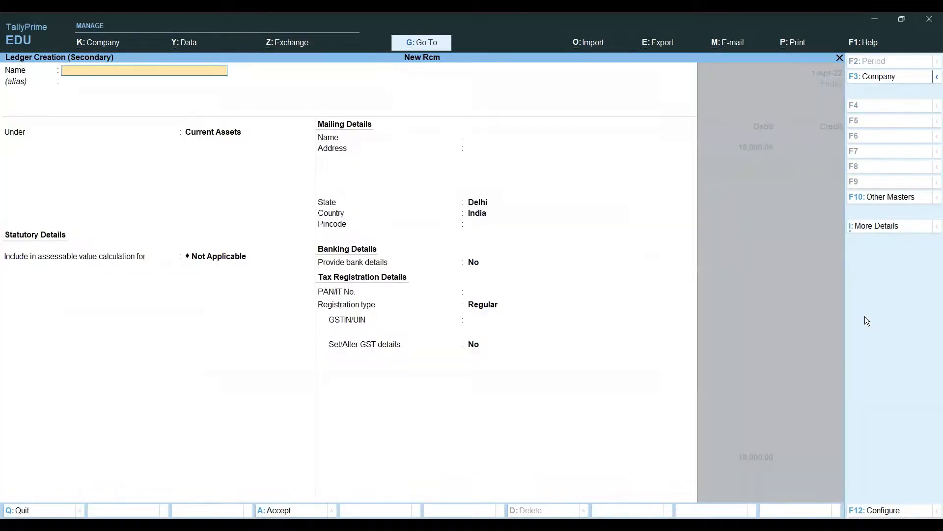
type("Output Cgst Rcm")
key("Return")
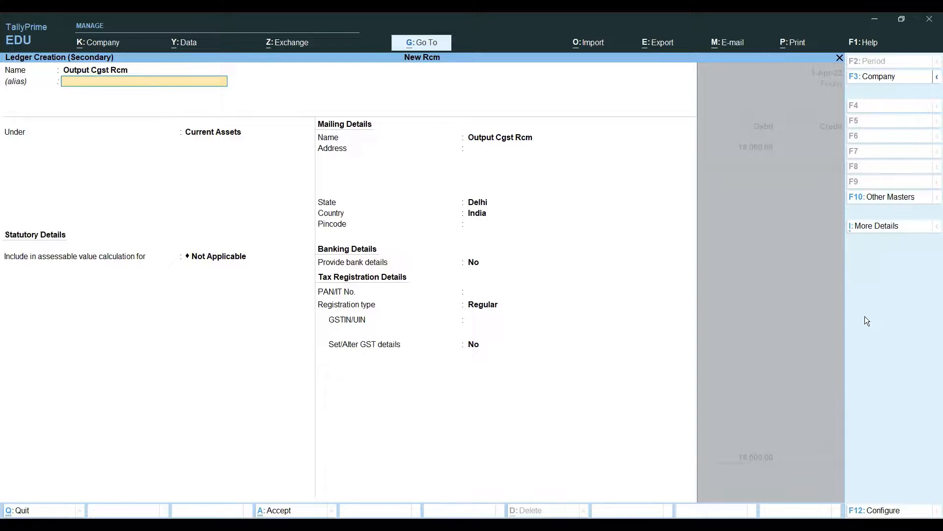
key("Return")
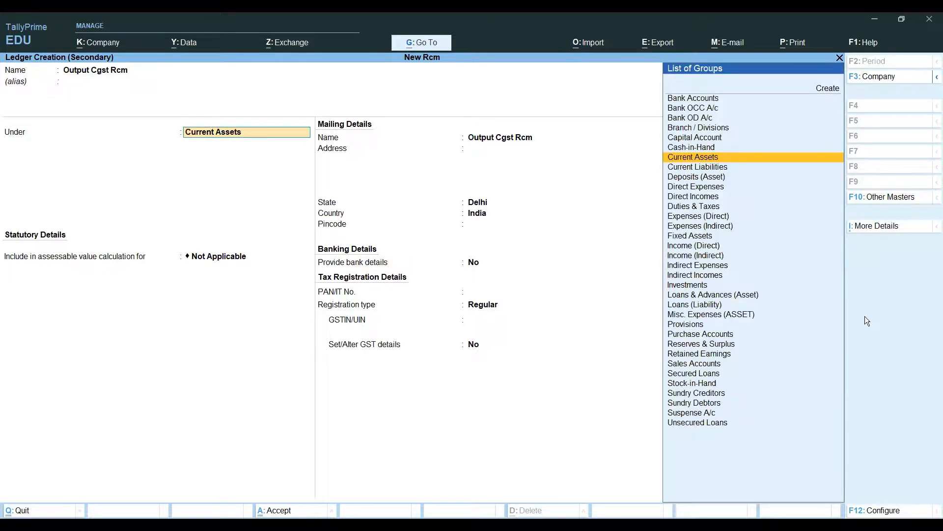
type("du")
key("Return")
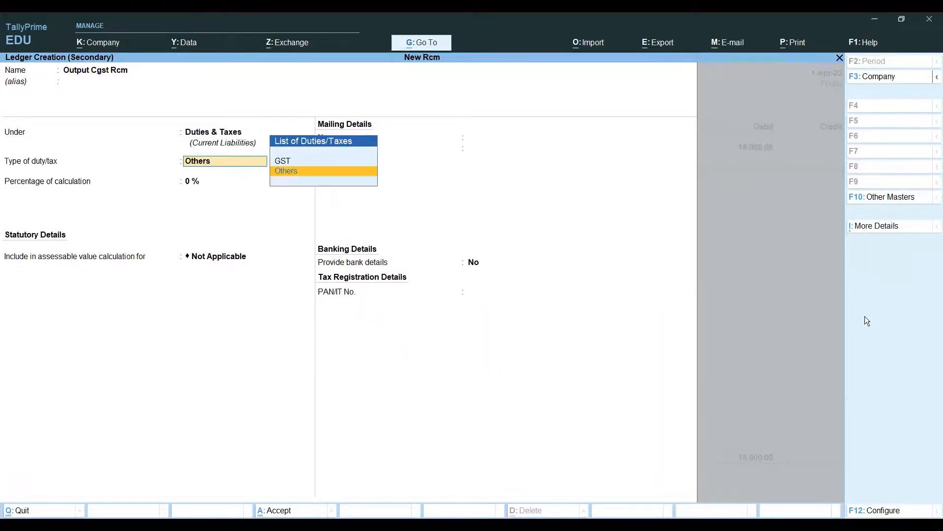
Step: Set Output Cgst Rcm's duty type to GST and tax type to Central Tax with rounding Not Applicable, and save the ledger
key("Up")
key("Return")
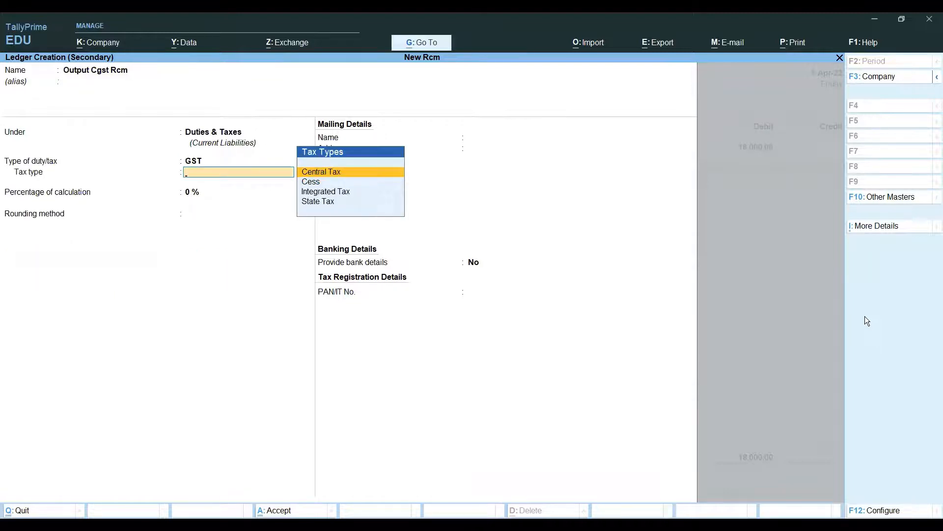
key("Down")
key("Down")
key("Up")
key("Up")
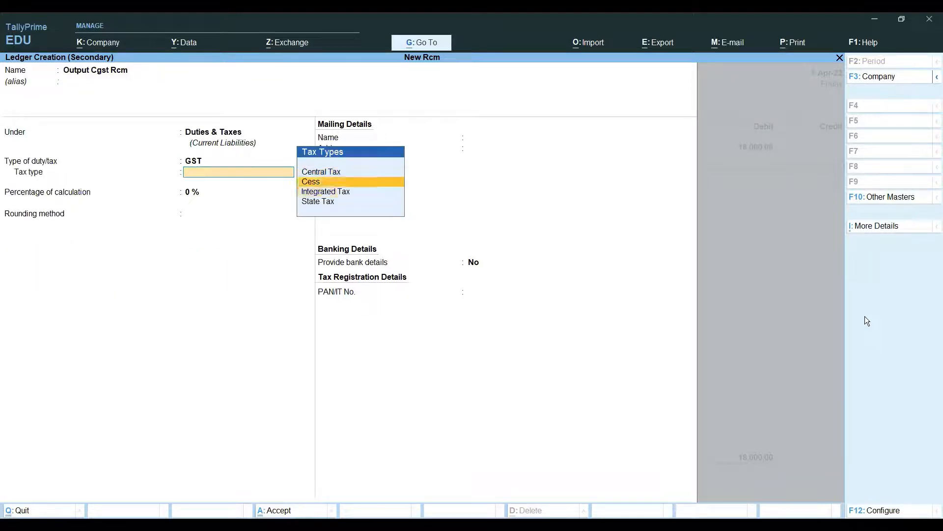
key("Return")
key("Return")
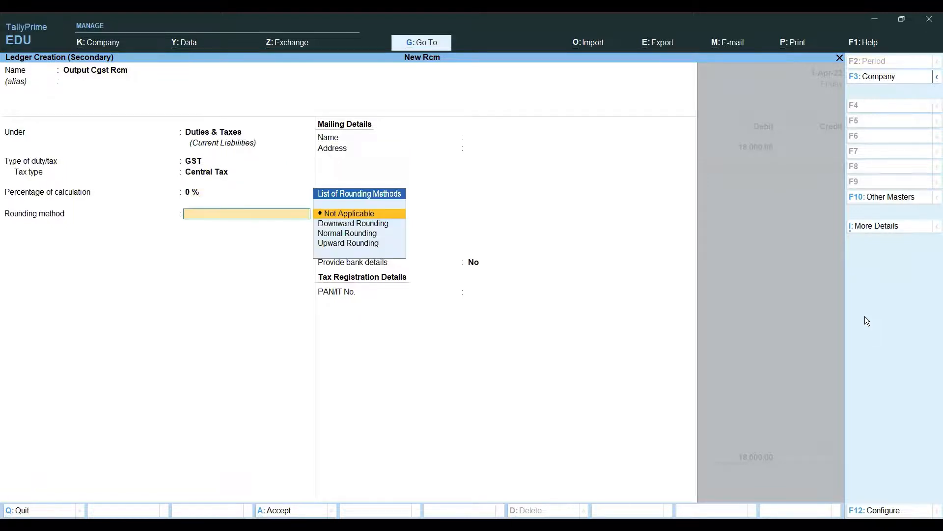
key("Return")
key("Return")
key("Return")
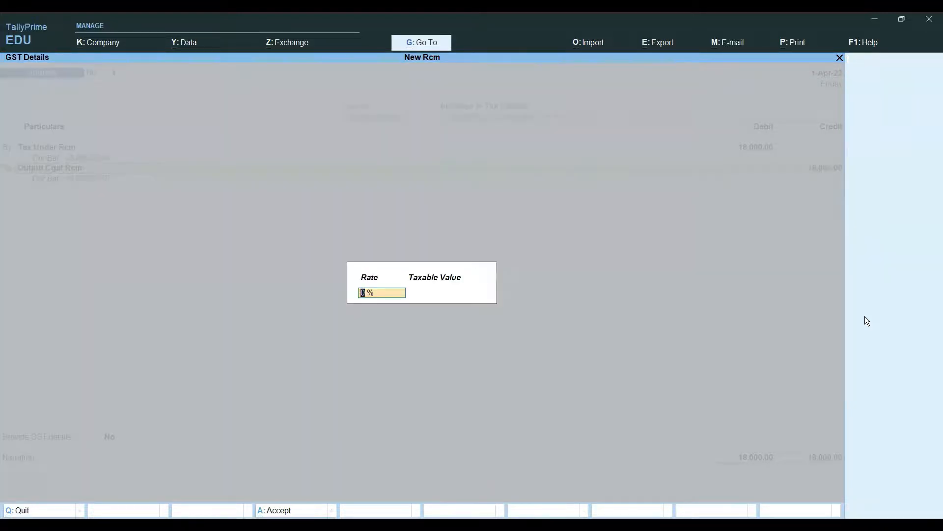
Step: Enter a 9% rate on a taxable value of 100000 for Output Cgst Rcm and credit it with 9000
type("9")
key("Return")
type("18,000.00")
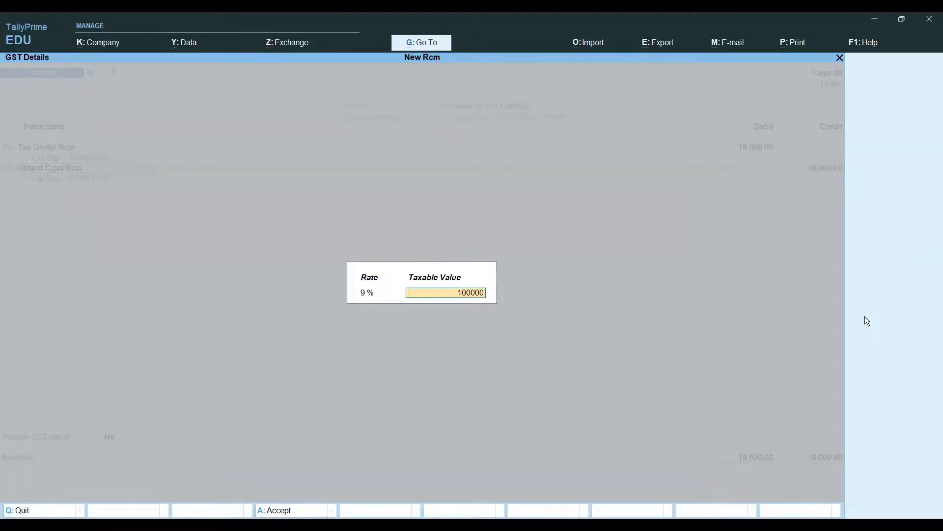
key("Return")
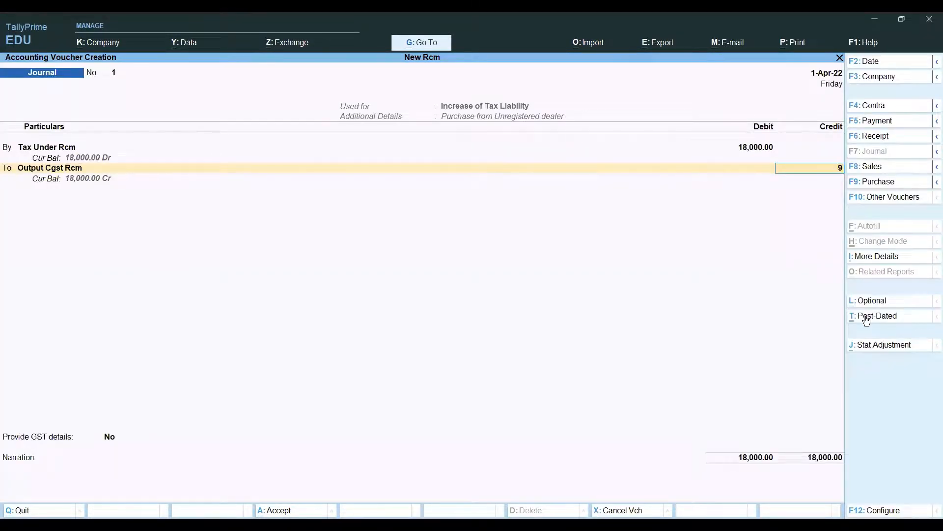
type("9000")
key("Return")
key("Return")
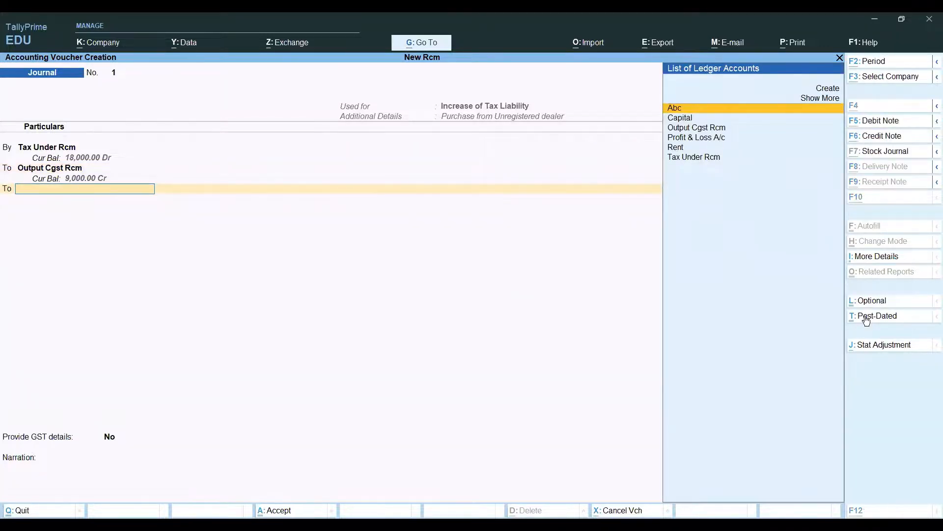
Step: Create a ledger for the journal's second credit line named Output Sgst under Duties & Taxes
key("alt+c")
type("O")
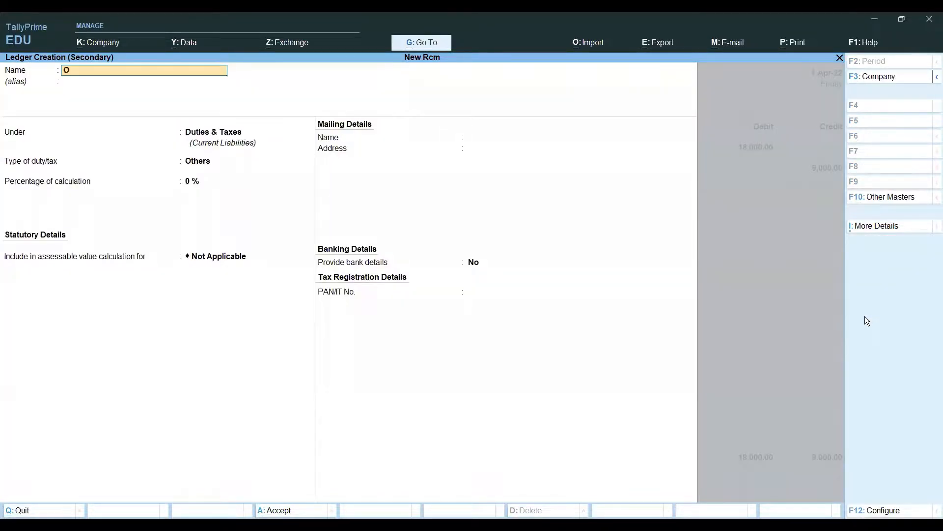
type("utput Sgst")
key("Return")
key("Return")
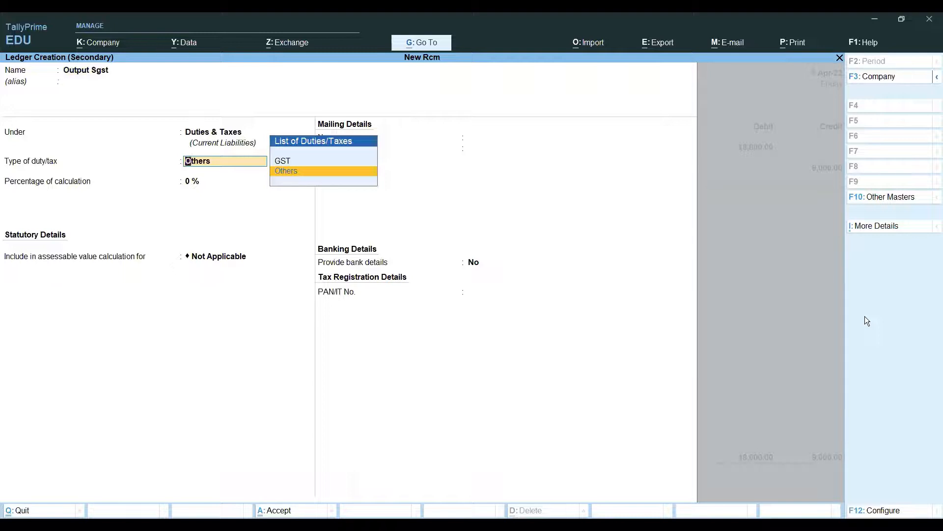
Step: Set Output Sgst's duty type to GST and tax type to State Tax, and save the ledger
key("Up")
key("Return")
key("Down")
key("Down")
key("Down")
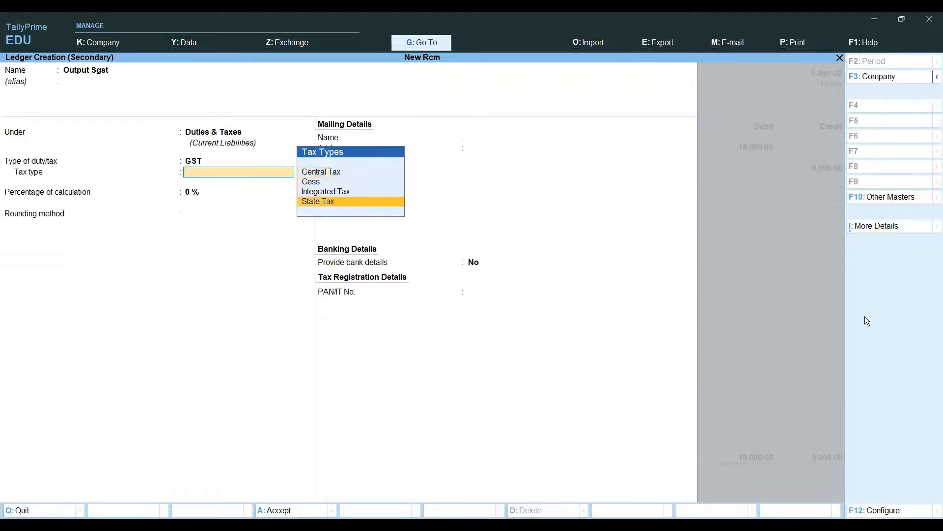
key("Return")
type("9")
key("ctrl+a")
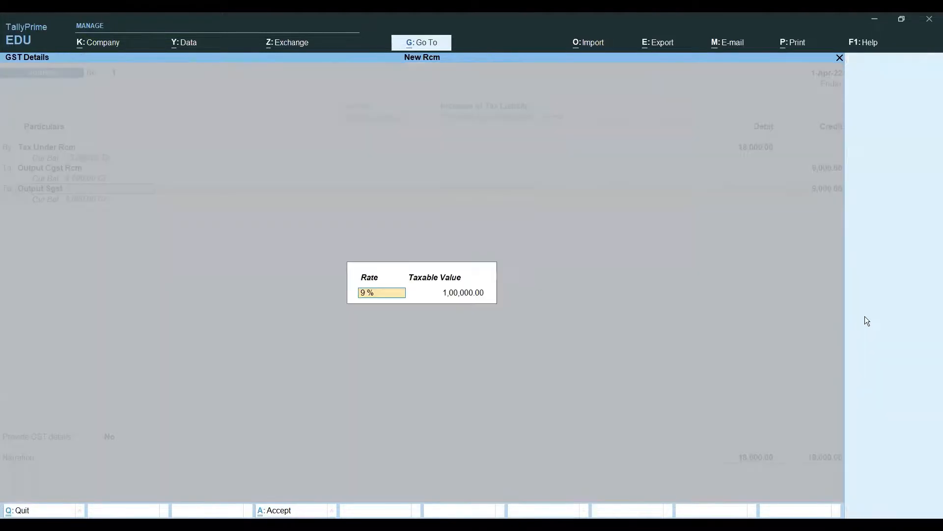
Step: Accept the 9% rate and 1,00,000 taxable value for Output Sgst, keep GST details at No, and save the journal
key("Return")
key("Return")
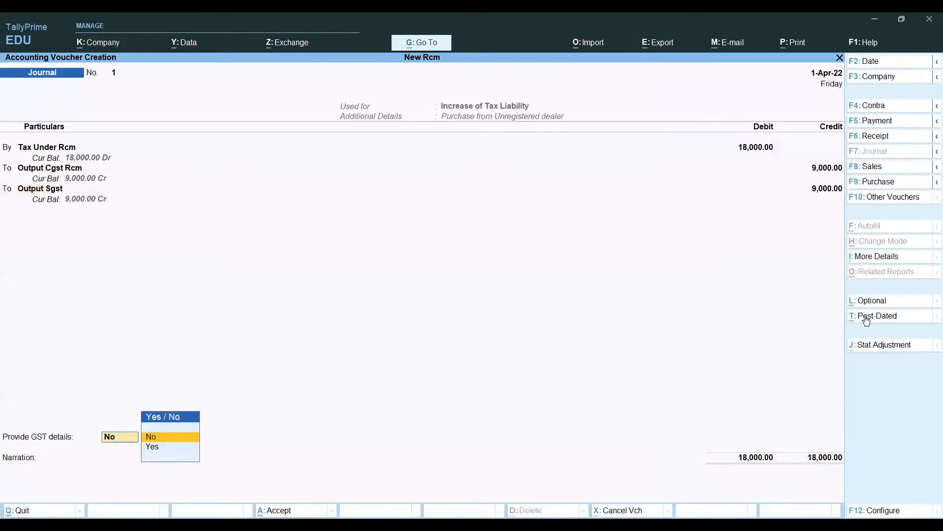
key("Return")
key("Return")
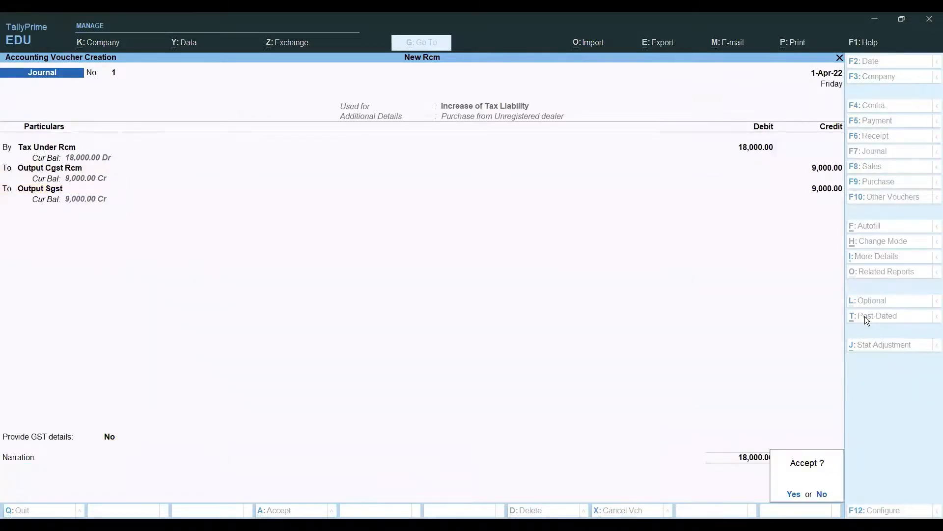
key("Return")
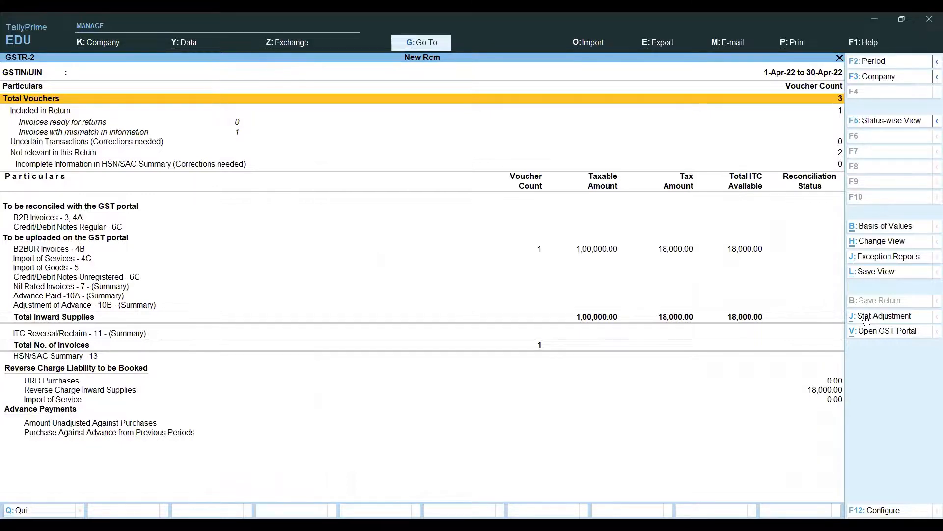
Step: Review the Balance Sheet in detailed view to check the Duties & Taxes and Tax Under Rcm balances
key("Escape")
key("Return")
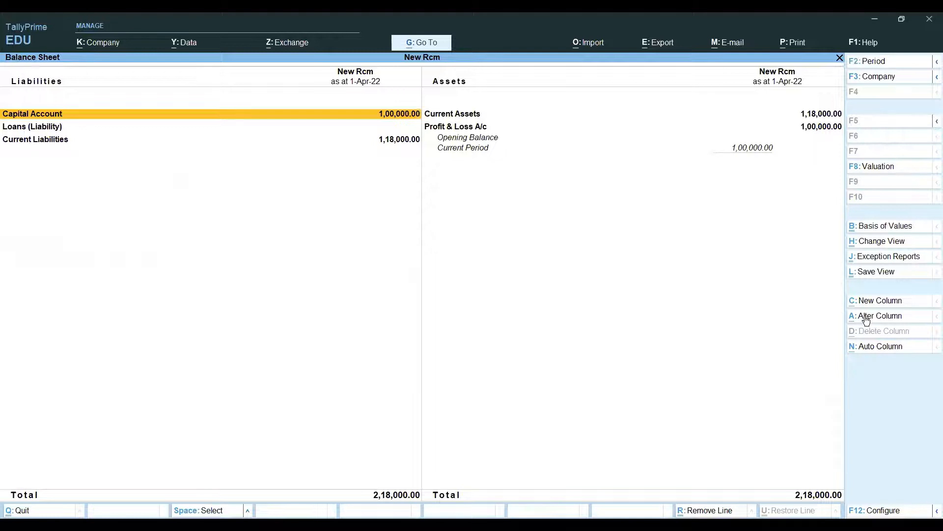
key("alt+F5")
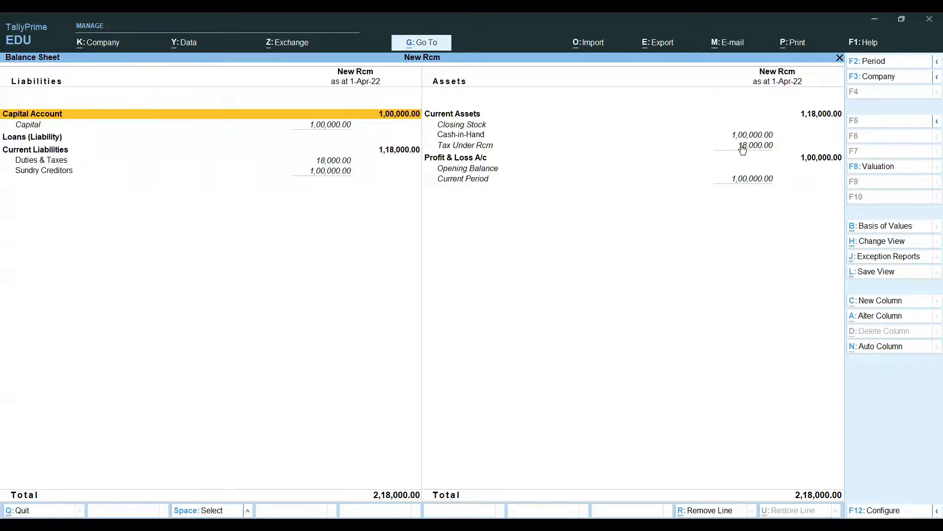
key("Escape")
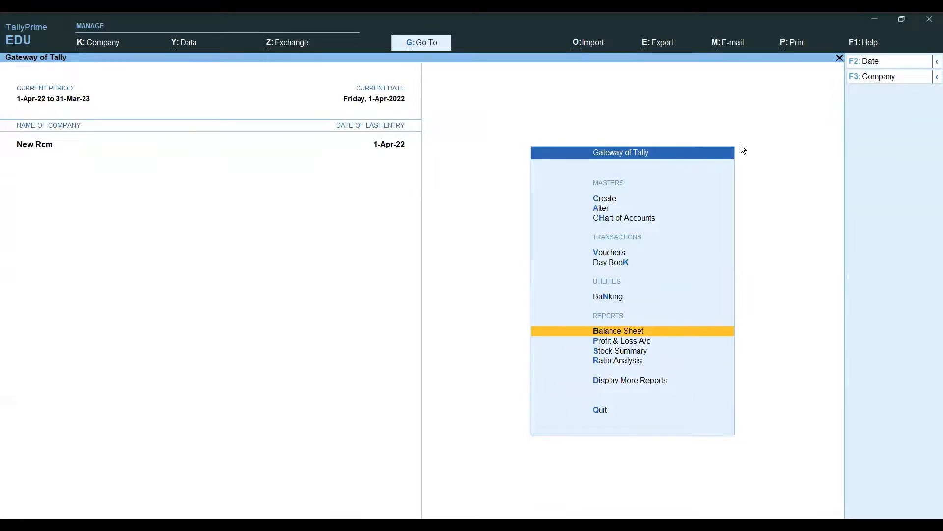
Step: Start a payment voucher and autofill it as a Regular GST Stat Payment for the period 1-Apr-22 to 1-Apr-22
key("v")
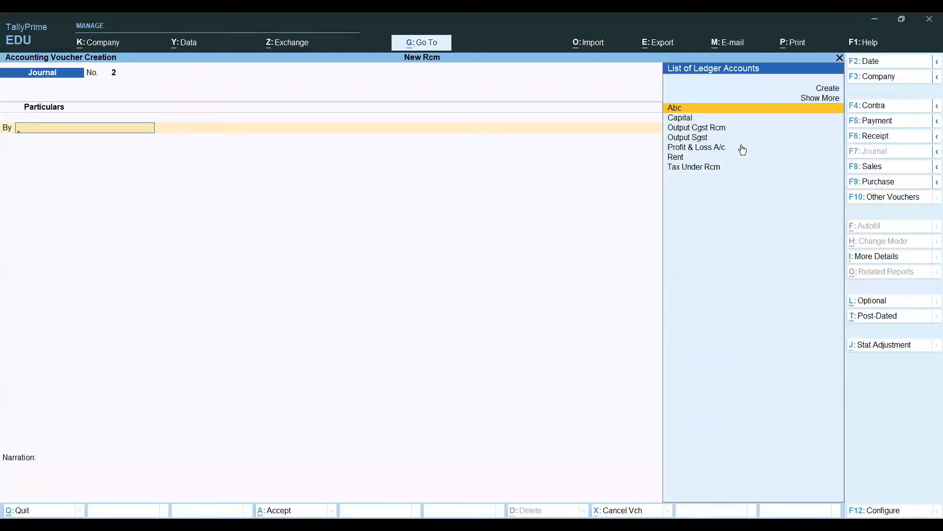
left_click(871, 123)
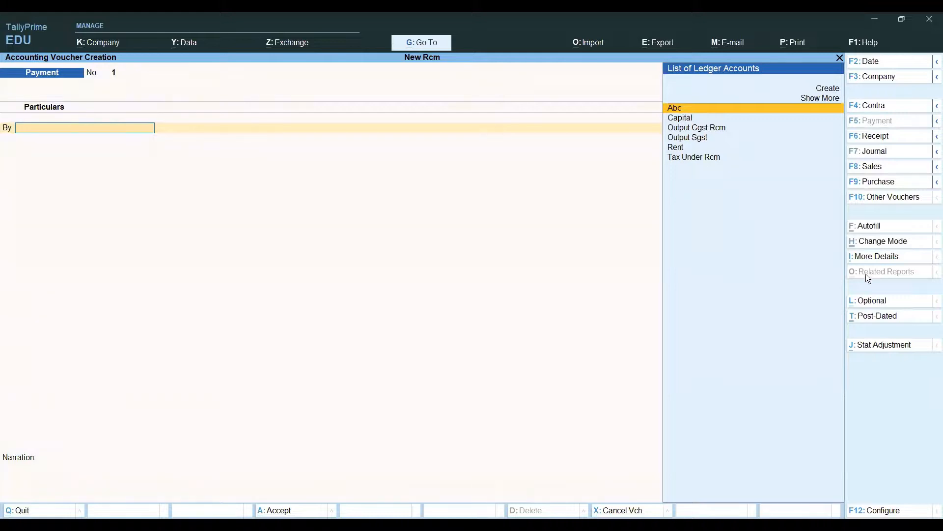
left_click(863, 229)
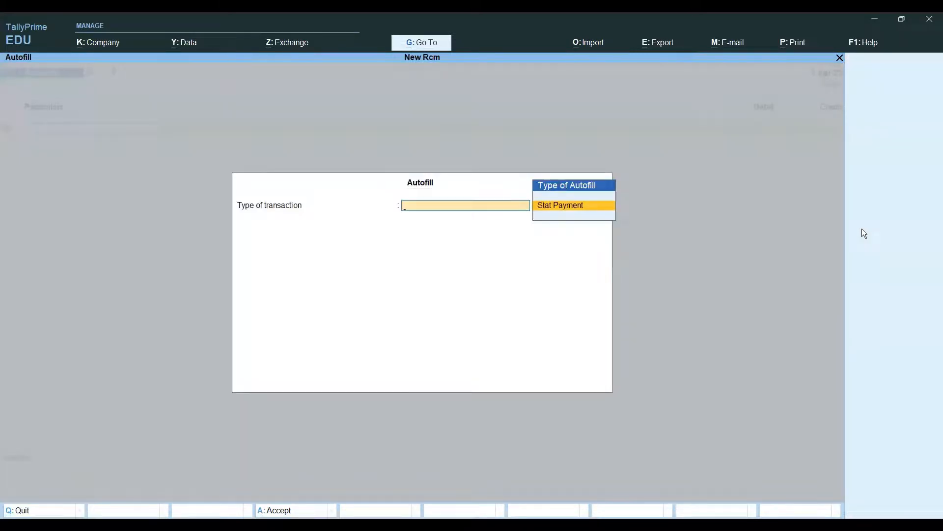
key("Return")
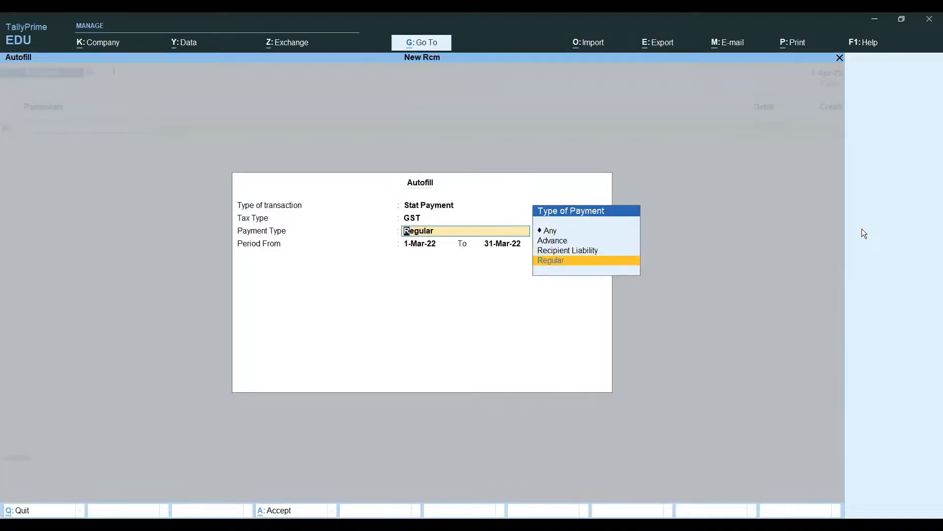
key("Return")
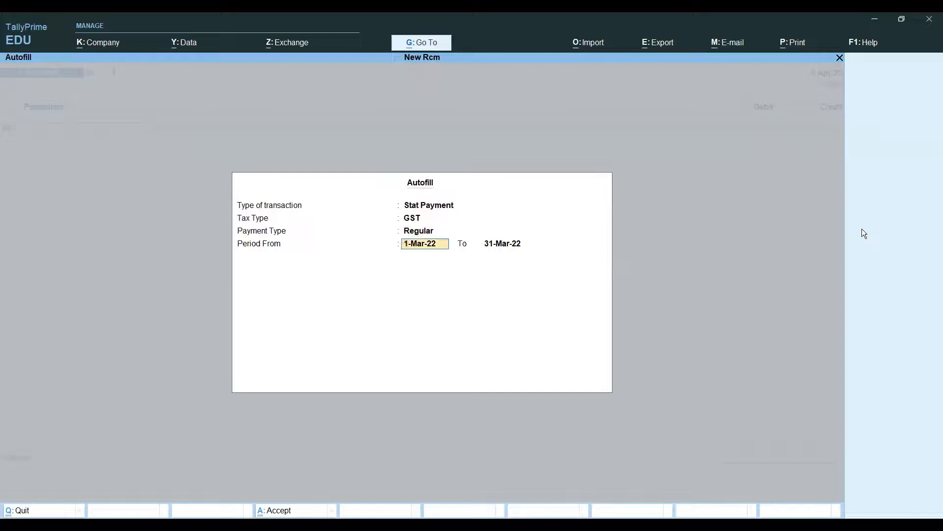
type("1-4")
key("Return")
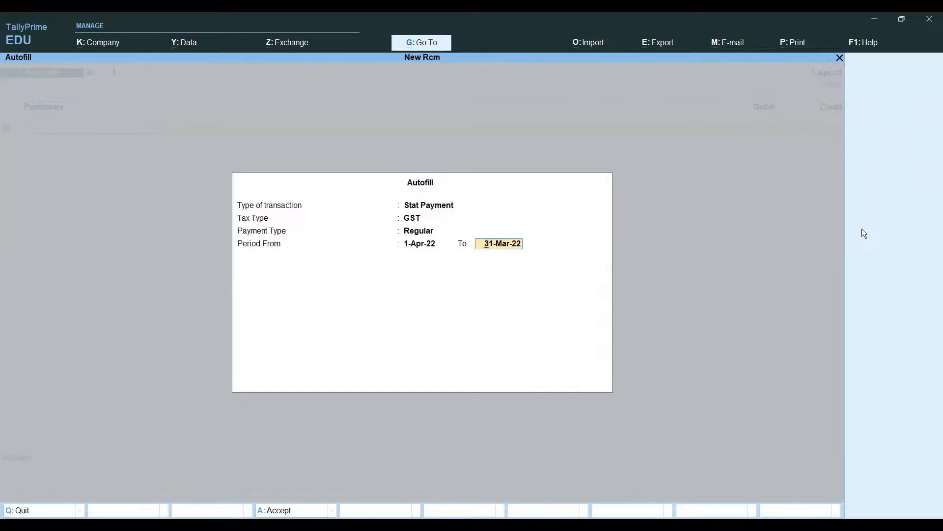
type("1-4")
key("Return")
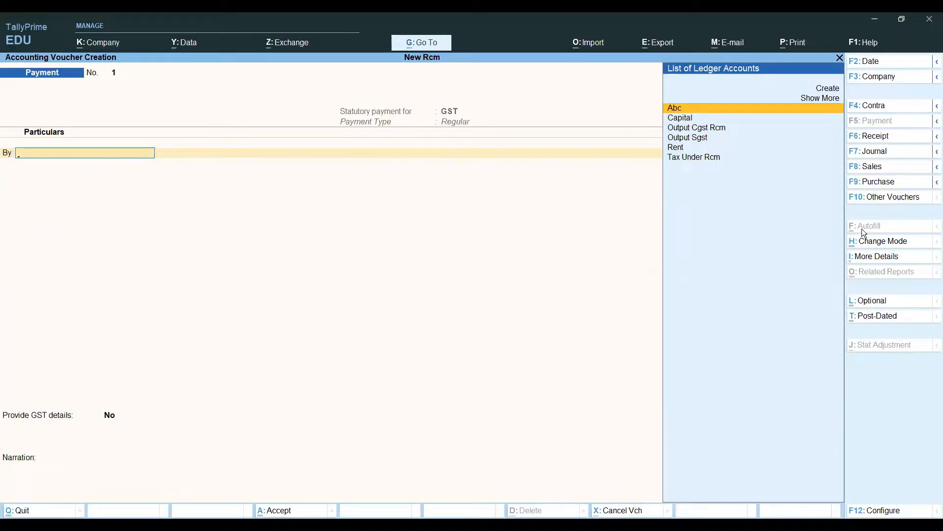
Step: Debit Output Cgst Rcm with 9000 in the GST payment voucher
key("Down")
key("Down")
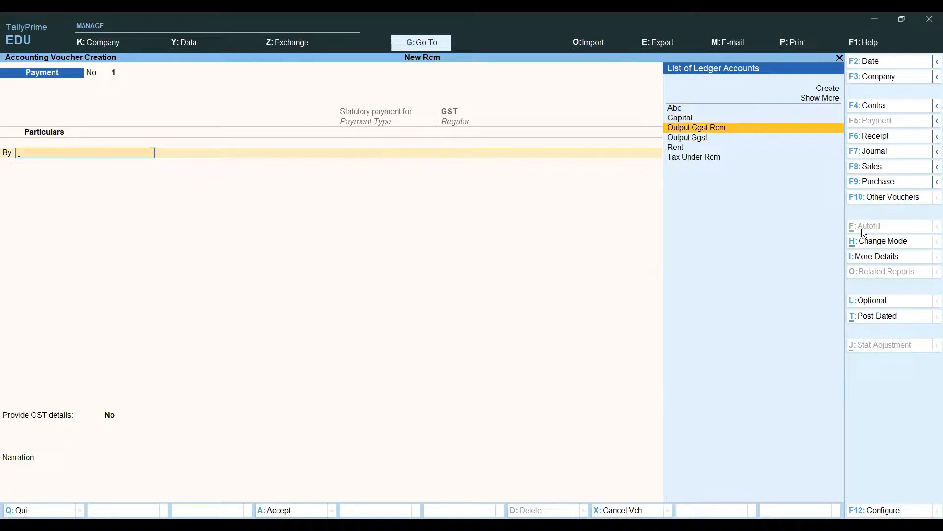
key("Return")
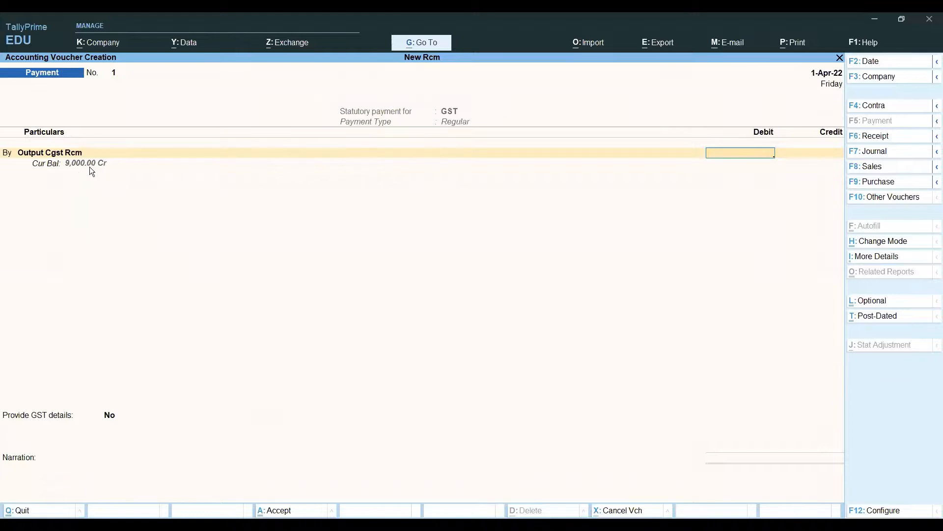
type("9000")
key("Return")
Step: Add a second debit line to the payment voucher for Output Sgst with 9000
type("by")
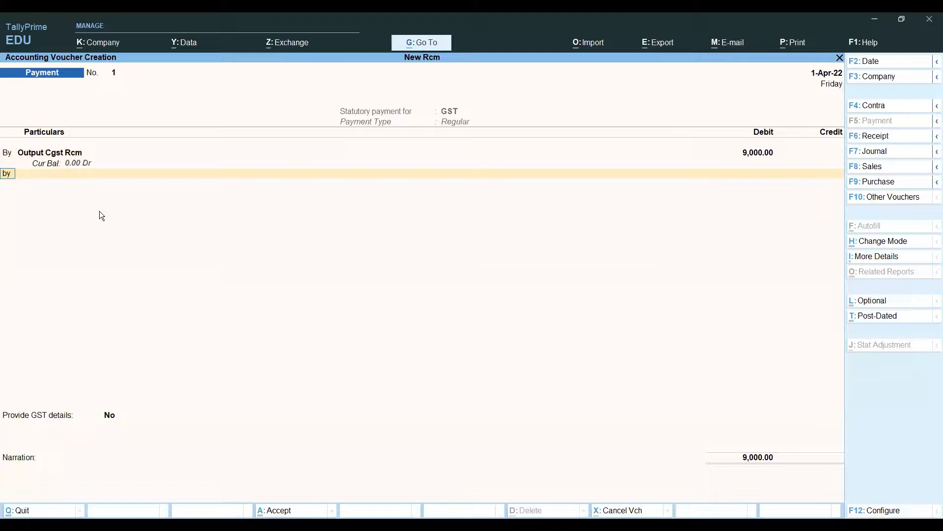
key("Return")
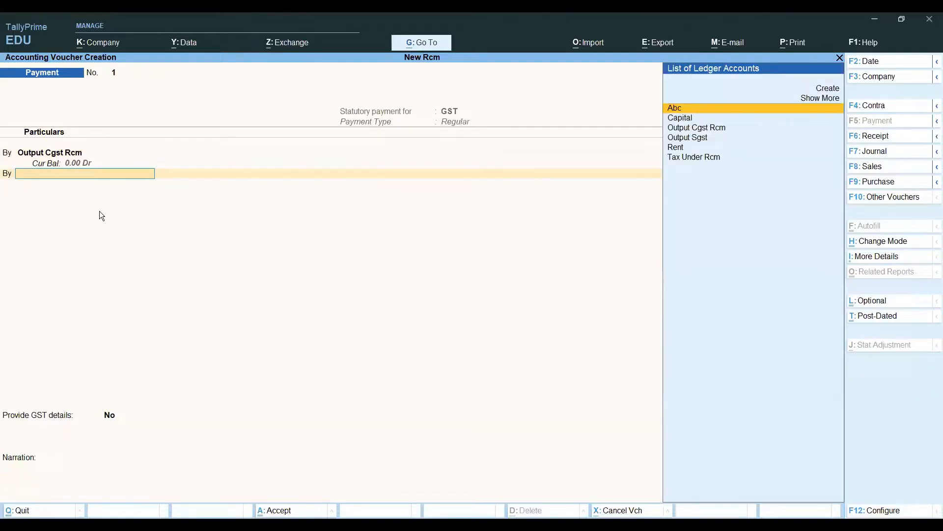
key("Down")
key("Down")
key("Down")
key("Return")
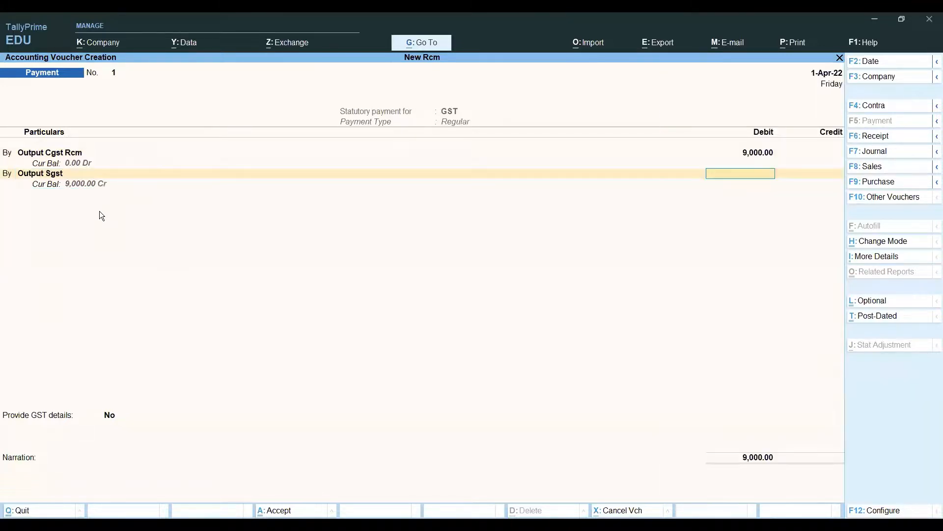
type("9000")
key("Return")
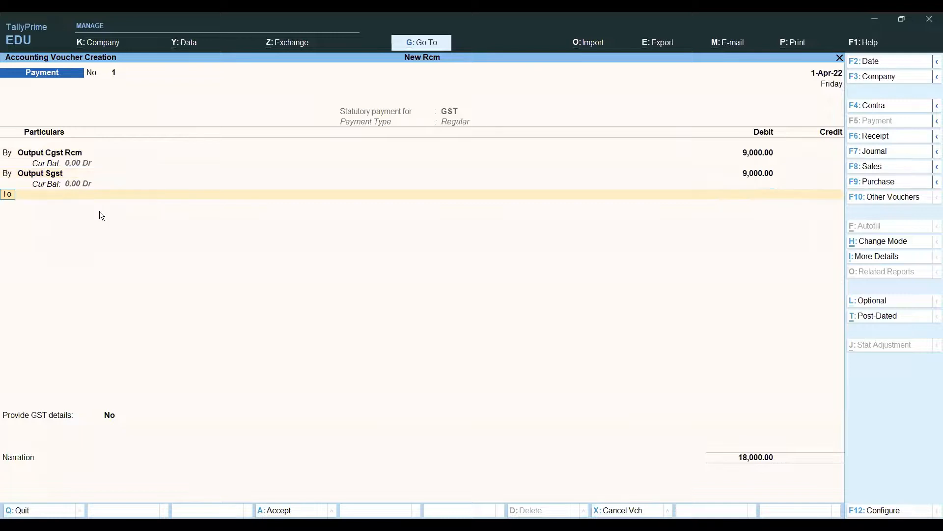
Step: Credit Cash with 18,000 in the GST payment voucher, leave GST details at No, and save the voucher
key("Return")
type("Ca")
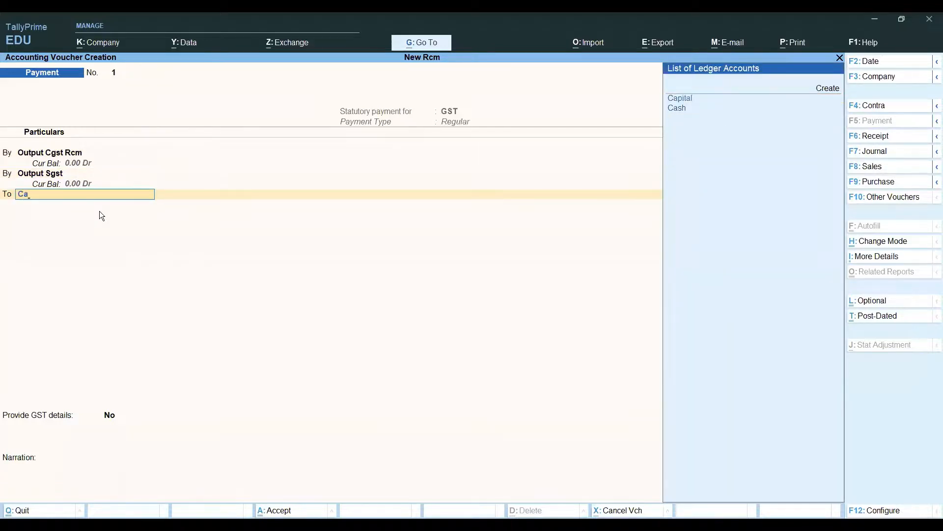
key("Down")
key("Return")
key("Return")
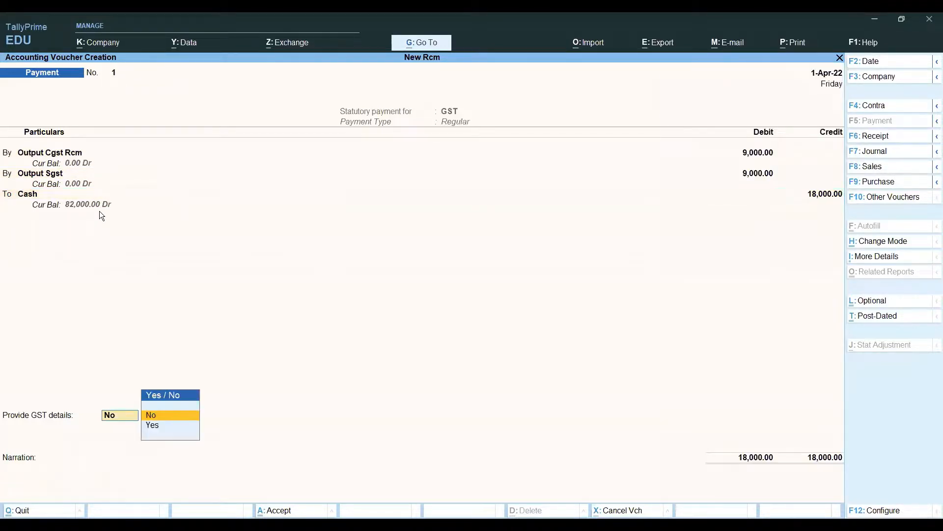
key("Return")
key("Return")
key("Return")
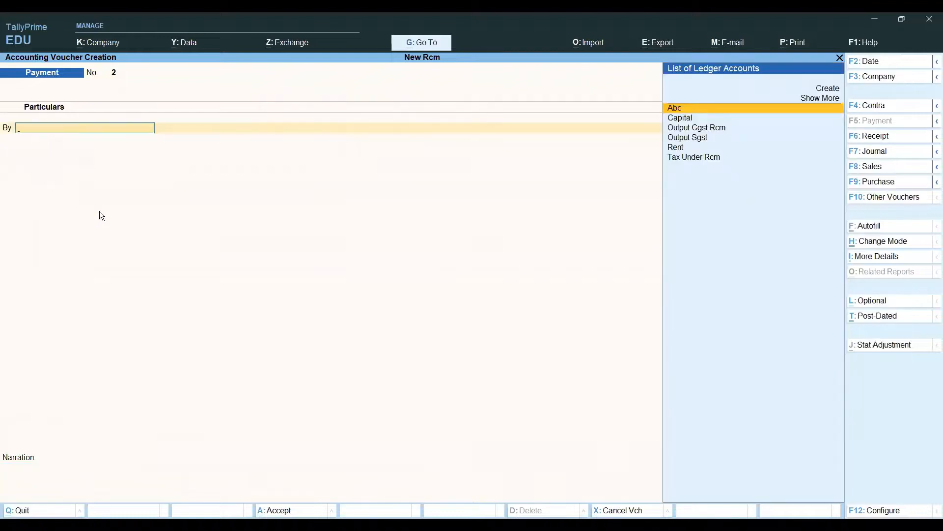
Step: Review the Balance Sheet in detailed view to check Duties & Taxes, Cash-in-Hand and Tax Under Rcm after the payment
key("ctrl+f")
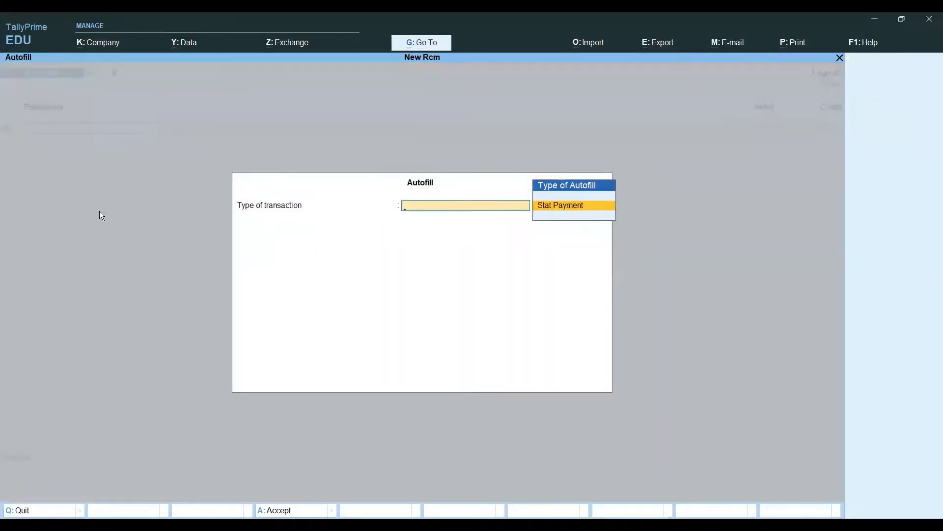
key("Escape")
key("alt+g")
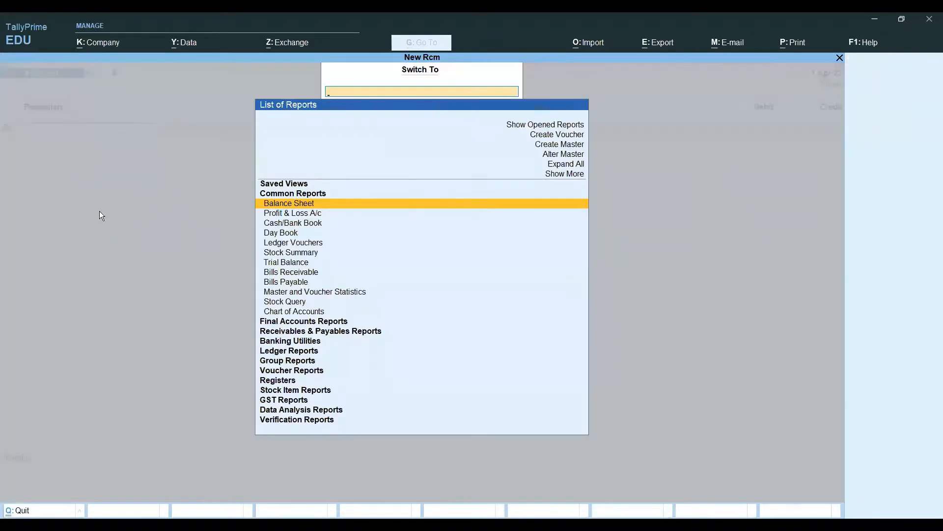
key("Return")
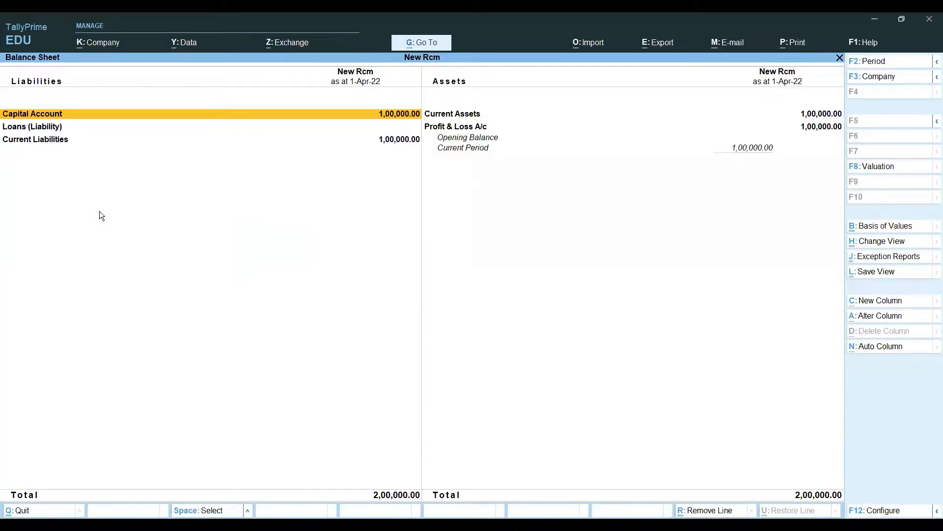
key("alt+F5")
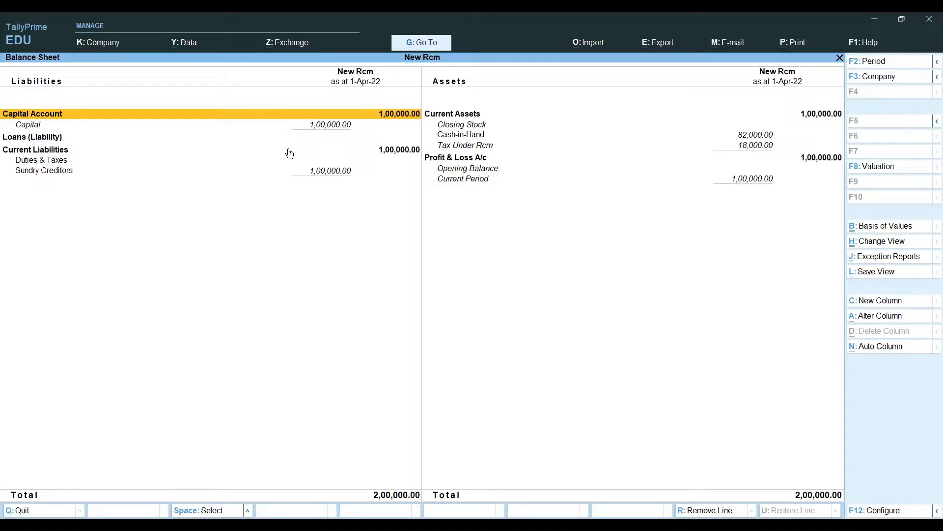
key("Escape")
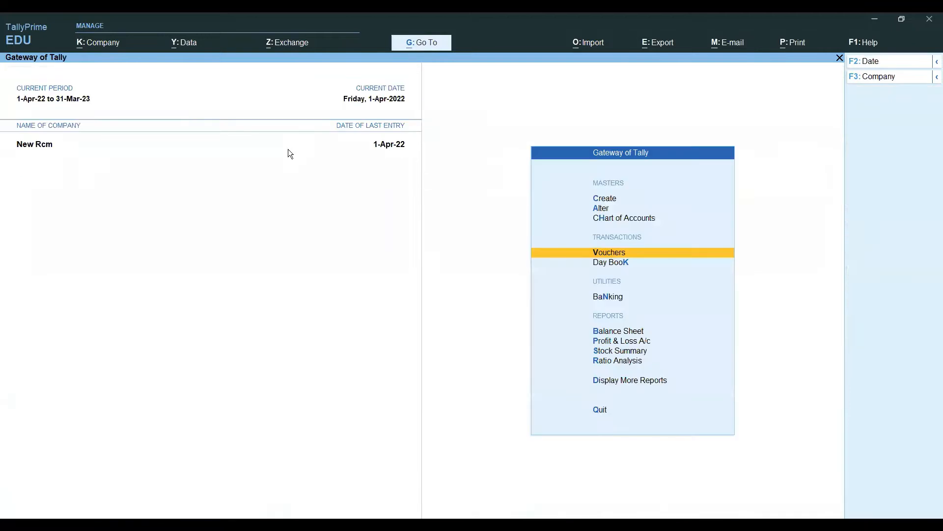
Step: Start a journal voucher with a GST stat adjustment whose nature is Increase of Input Tax Credit
key("Return")
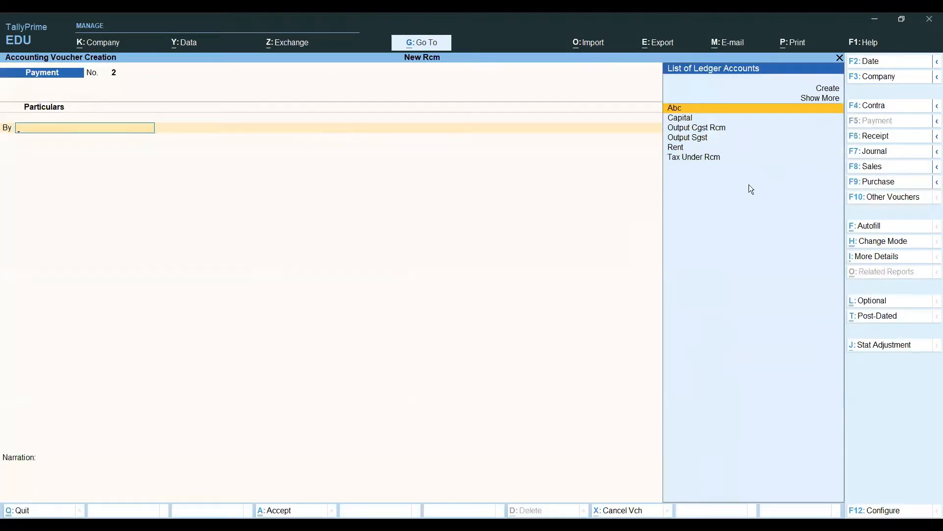
left_click(875, 159)
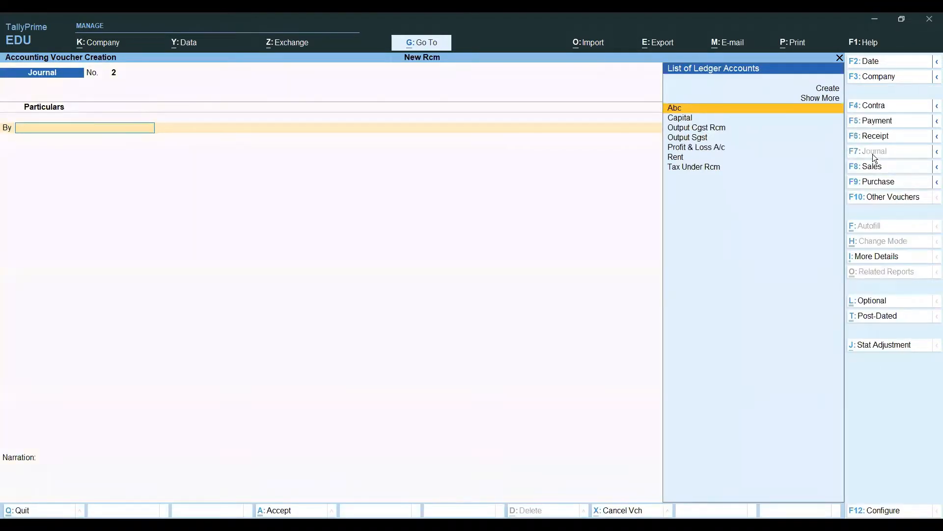
left_click(871, 347)
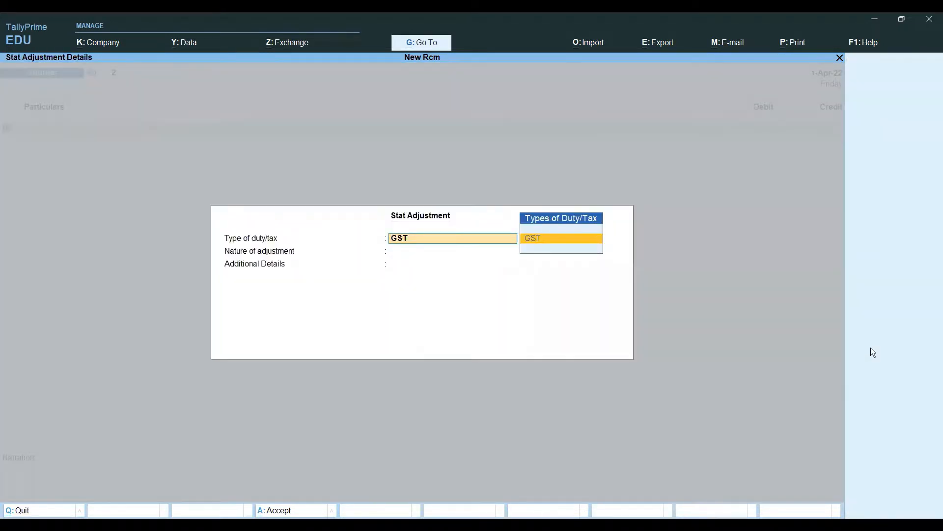
key("Return")
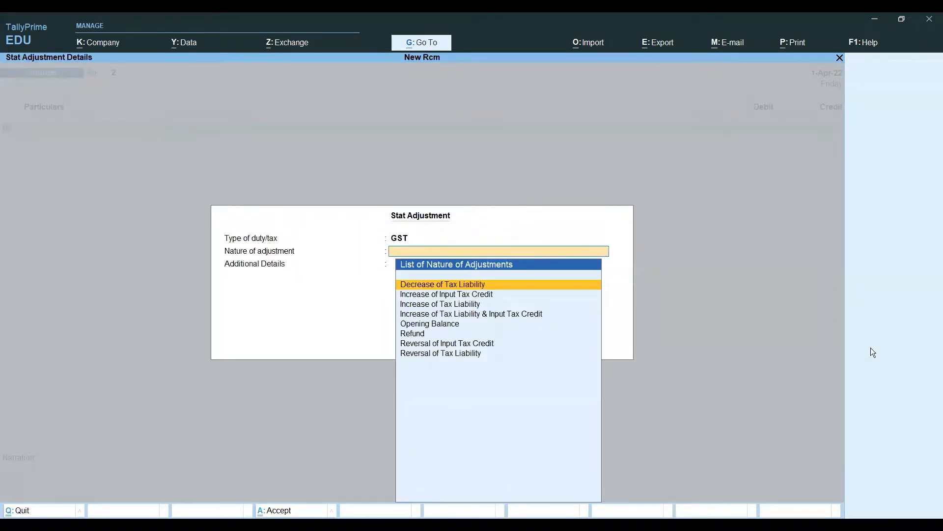
key("Down")
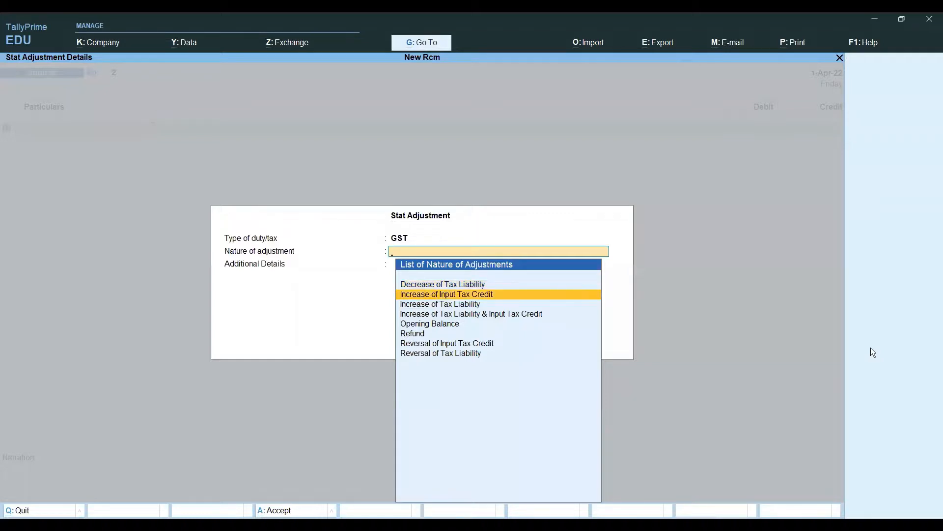
key("Return")
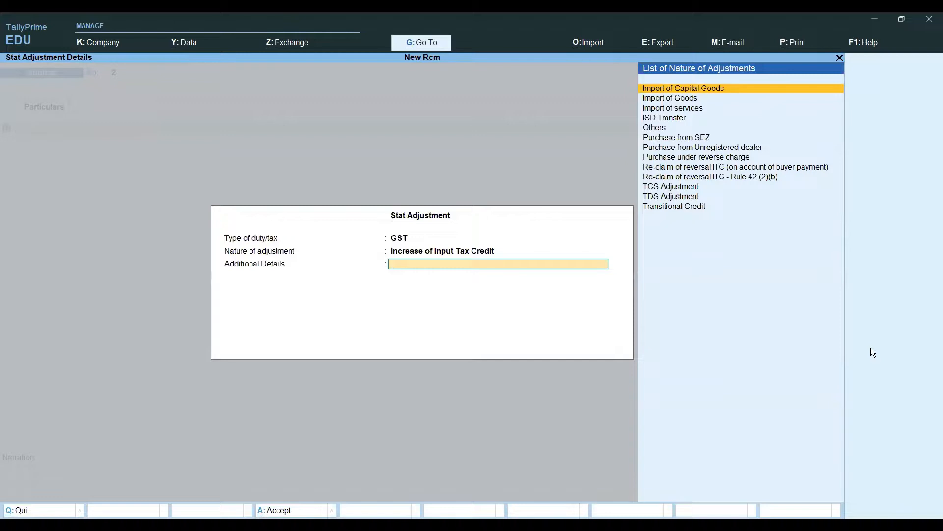
Step: Set the stat adjustment's additional details to Purchase from Unregistered dealer and accept the adjustment
key("Down")
key("Down")
key("Down")
key("Down")
key("Down")
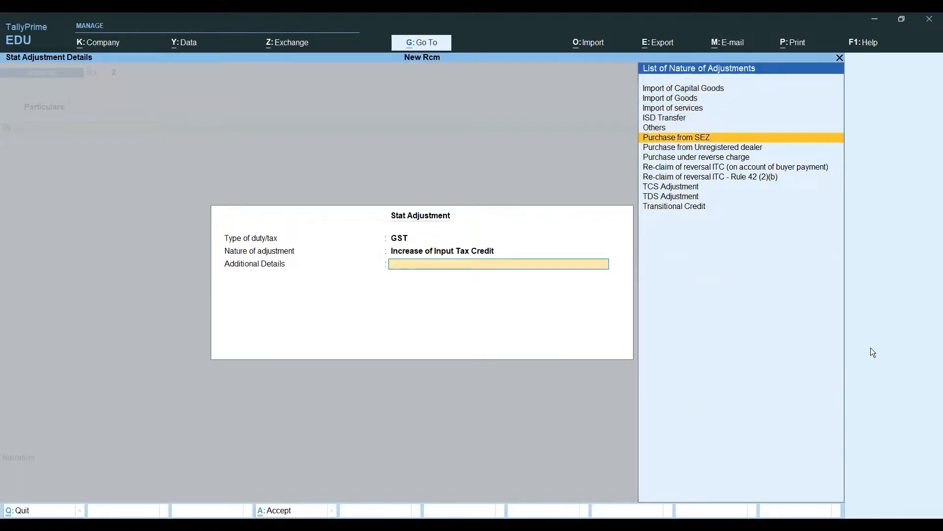
key("Down")
key("Return")
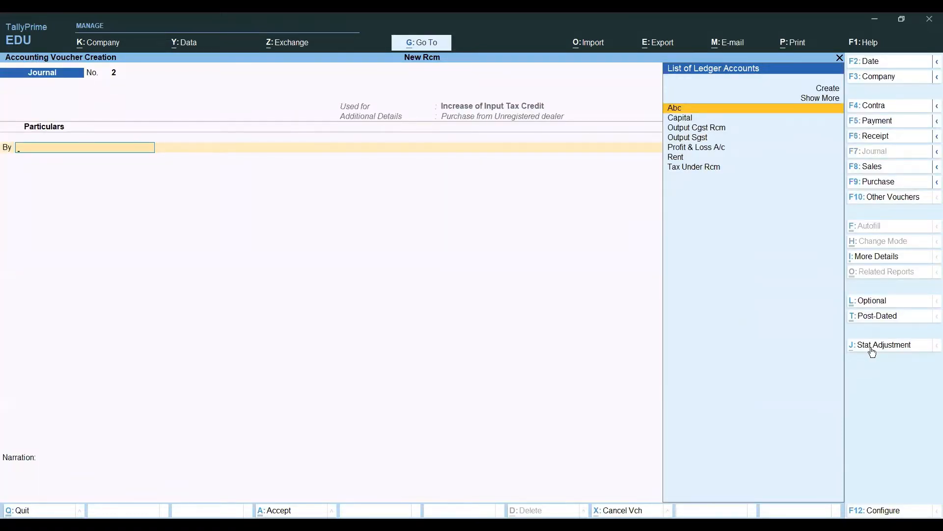
Step: Create a new ledger named Input Cgst under Duties & Taxes for the journal's first debit line
key("Down")
key("Down")
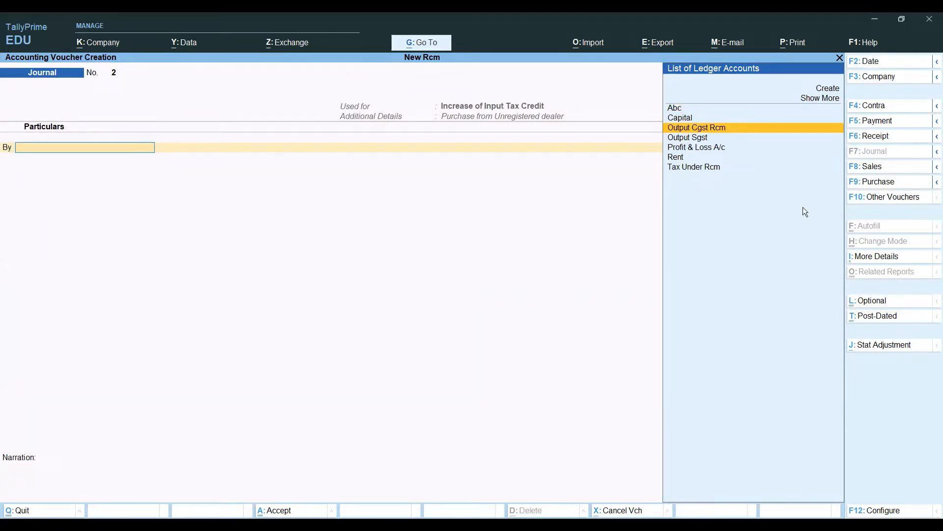
left_click(822, 94)
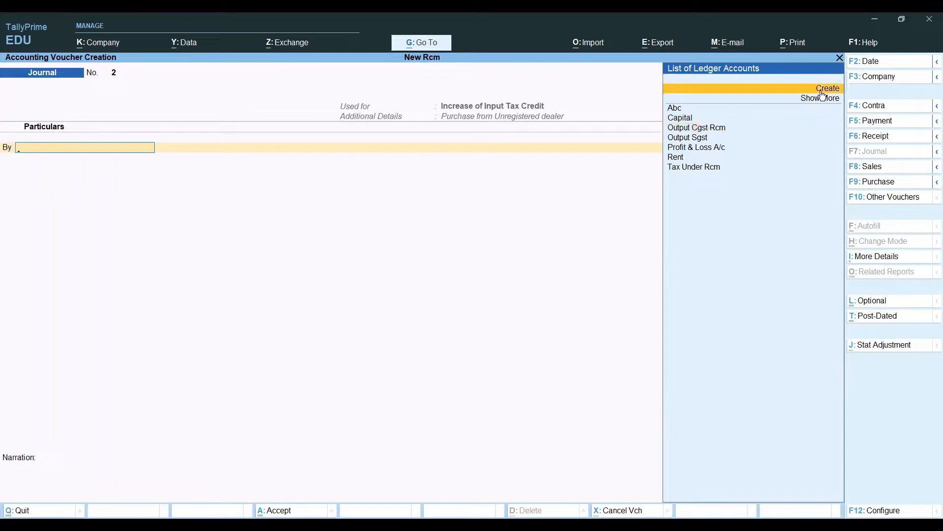
left_click(822, 95)
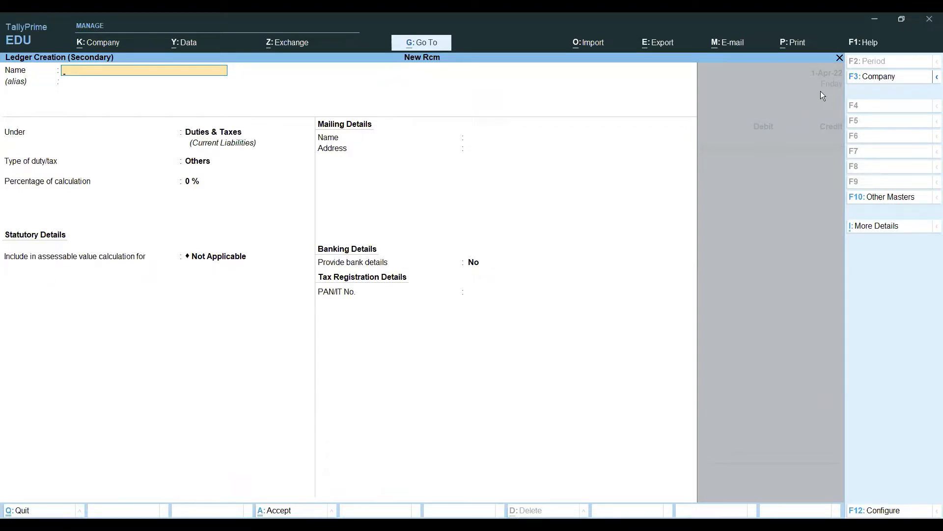
type("Input cgst")
key("Return")
key("Return")
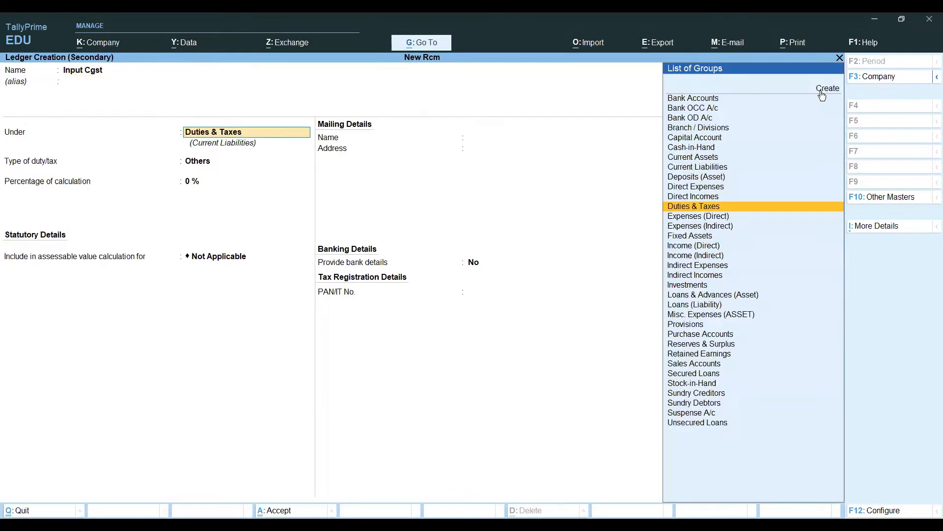
key("Return")
Step: Set the Input Cgst ledger's duty type to GST and tax type to Central Tax, and save the ledger
key("Up")
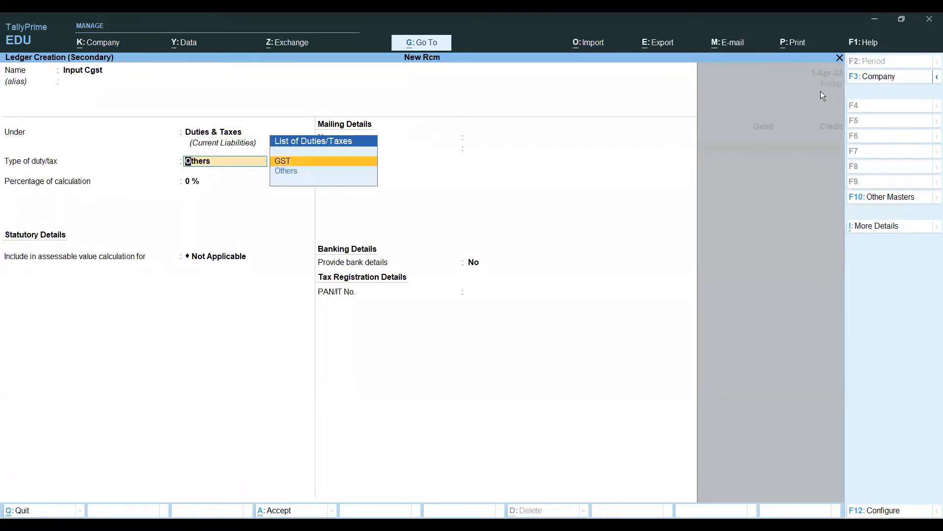
key("Return")
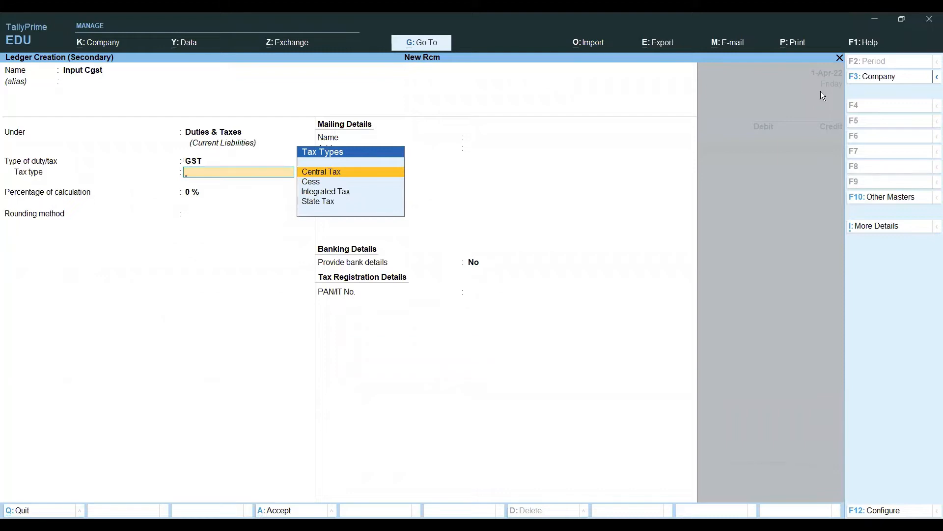
key("Return")
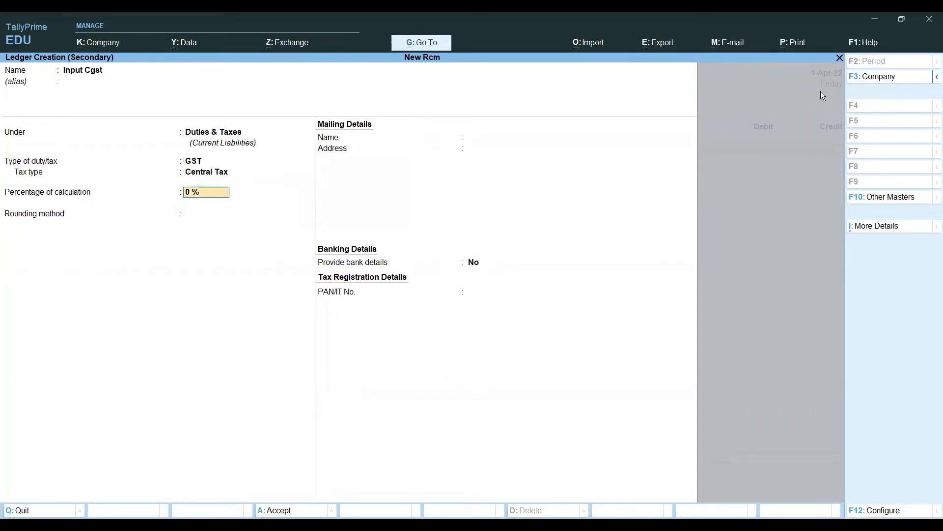
key("Return")
key("Return")
key("Return")
key("Return")
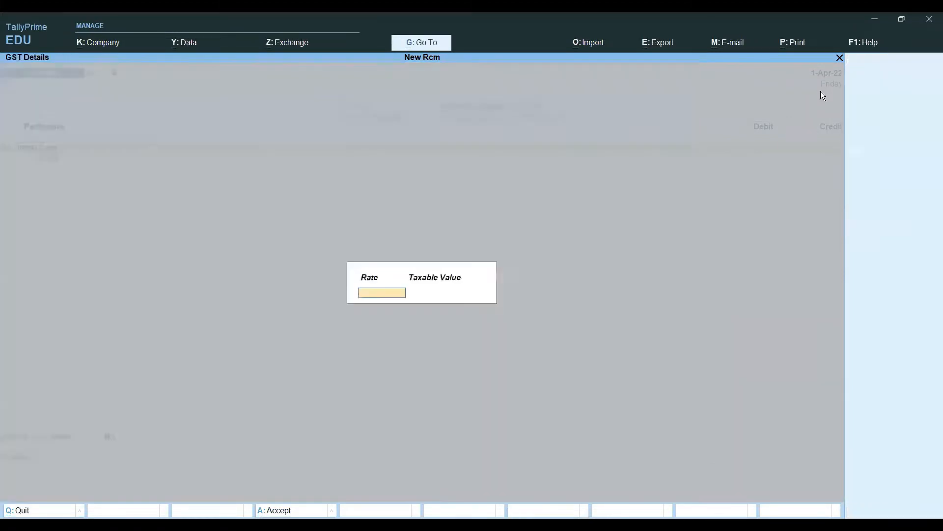
Step: Enter a 9% rate and taxable value of 1,00,000 for Input Cgst, and debit it with 9000
type("9")
key("Return")
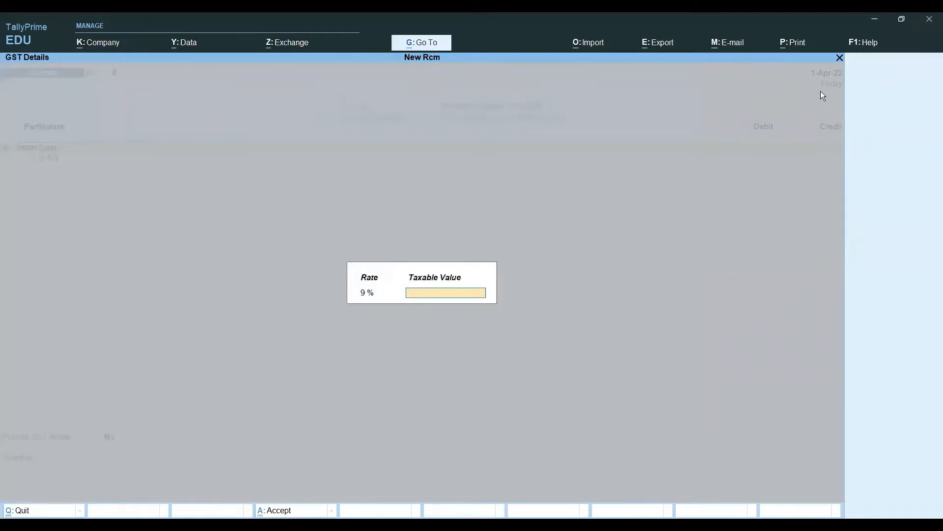
type("10000")
key("Return")
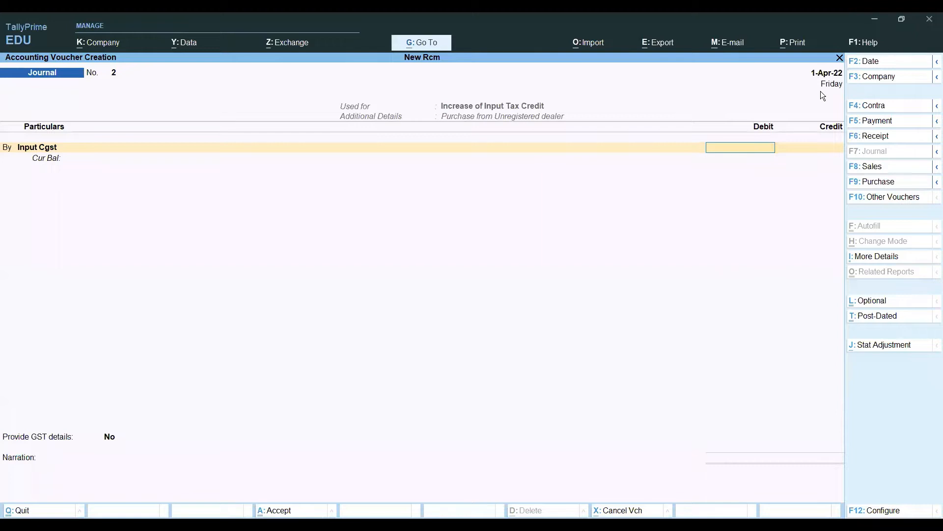
type("9000")
key("Return")
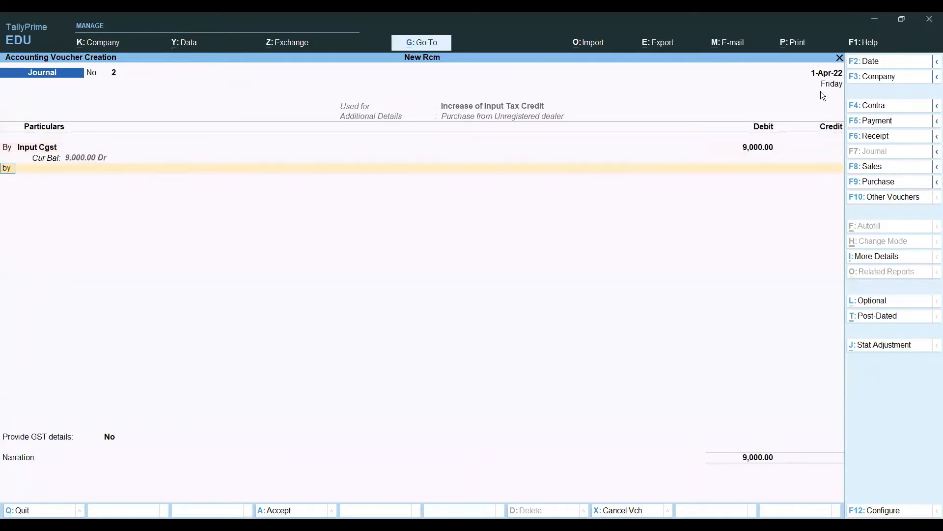
Step: Add a second debit line to the journal and create a ledger named Input Sgst under Duties & Taxes for it
key("b")
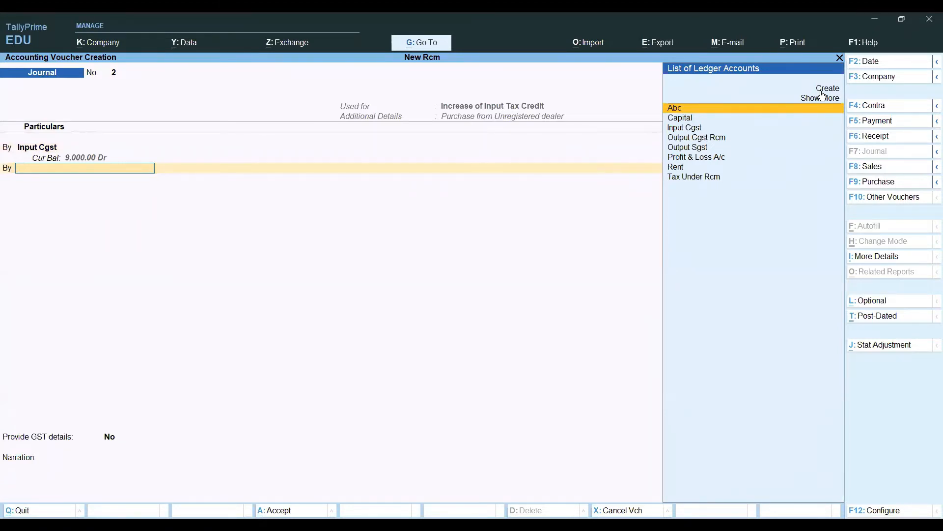
left_click(822, 91)
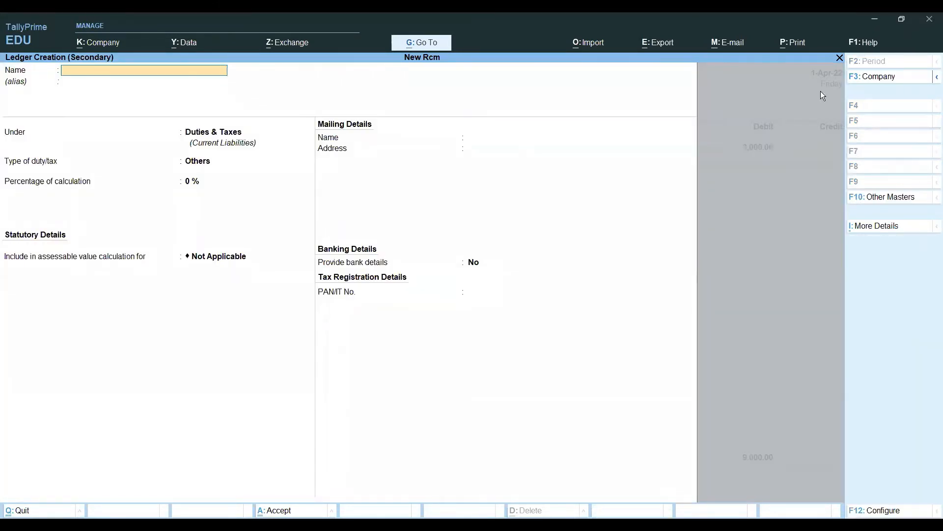
type("Input Sgst")
key("Return")
key("Return")
Step: Set the Input Sgst ledger to duty type GST, tax type State Tax and rounding Not Applicable, and save it
key("Up")
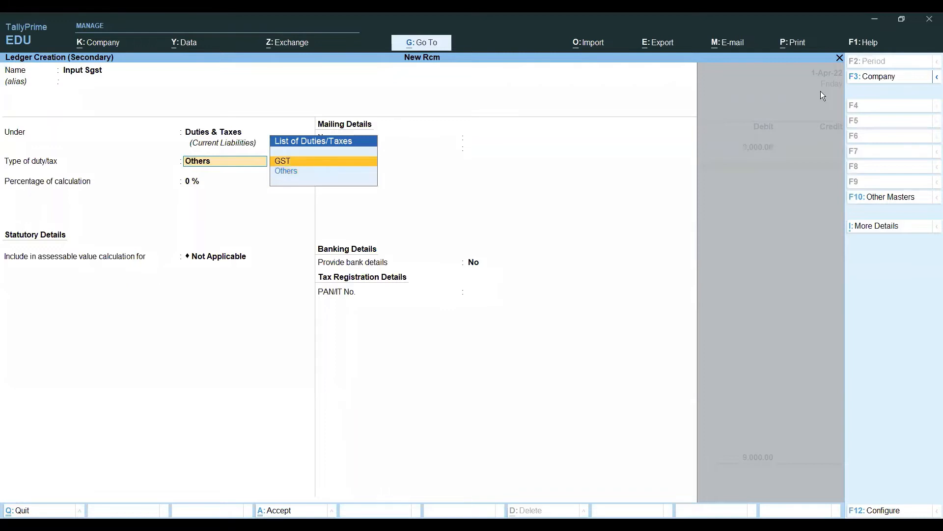
key("Return")
key("Down")
key("Down")
key("Down")
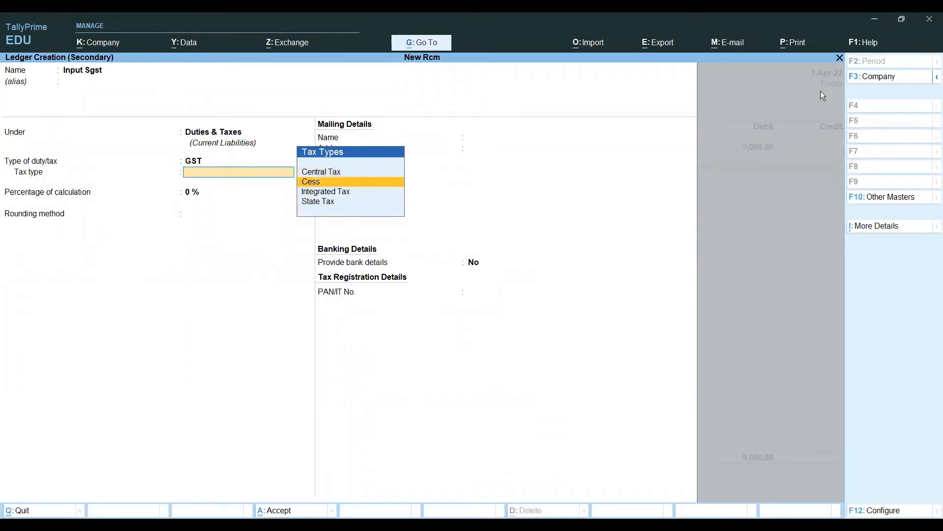
key("Return")
key("Return")
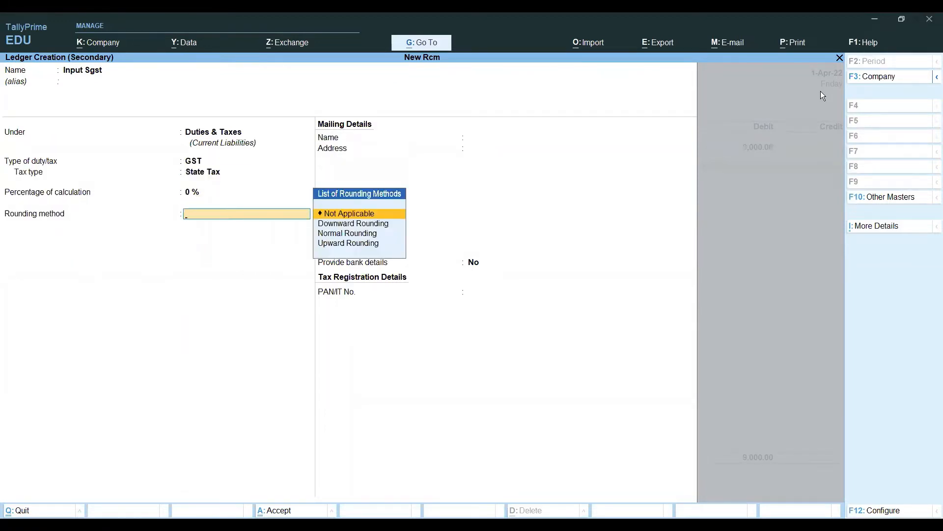
key("Return")
key("ctrl+a")
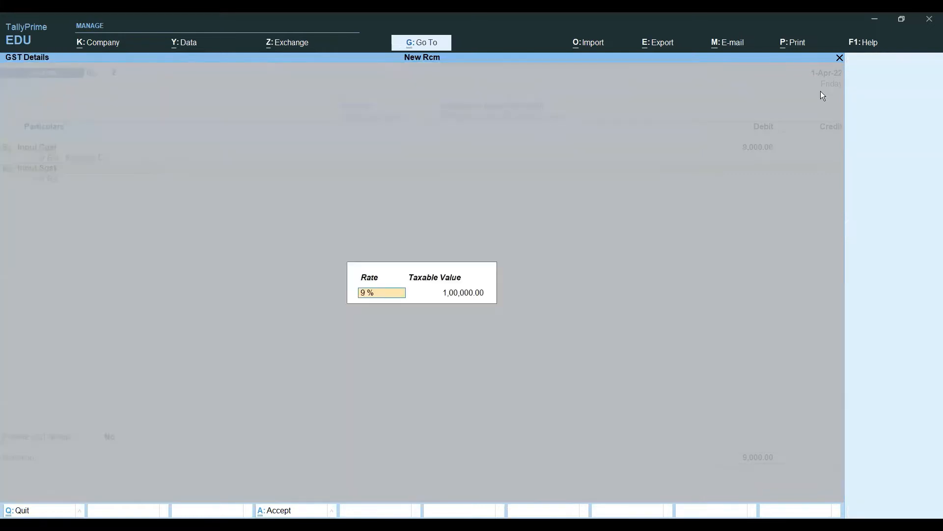
Step: Accept the 9% rate on 1,00,000 for Input Sgst and debit it with 9000
key("Return")
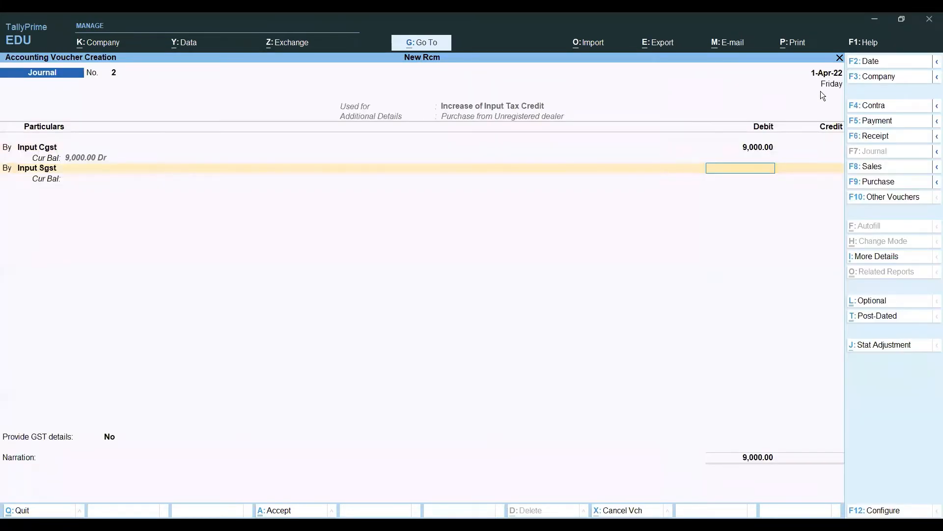
type("9000")
key("Return")
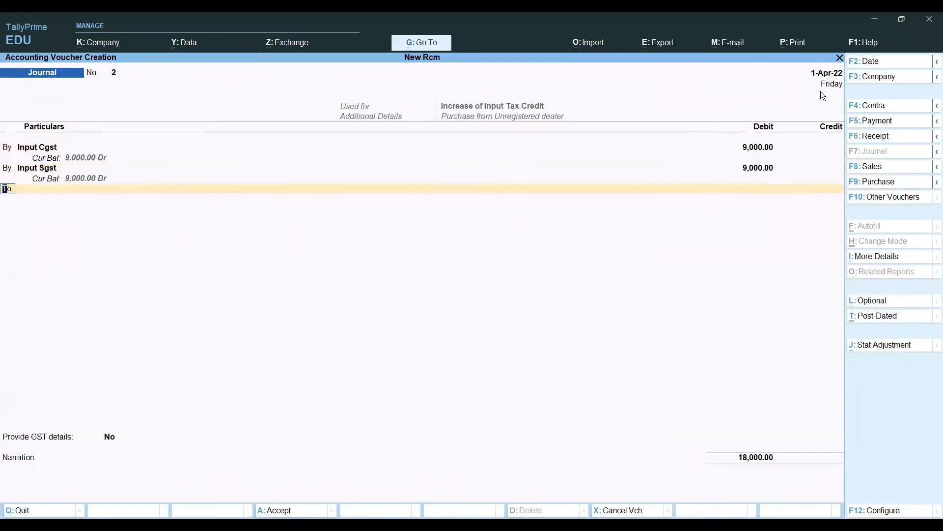
Step: Credit Tax Under Rcm with 18,000 in the journal, leave GST details at No, and save the voucher without a narration
key("Return")
type("Ta")
key("Return")
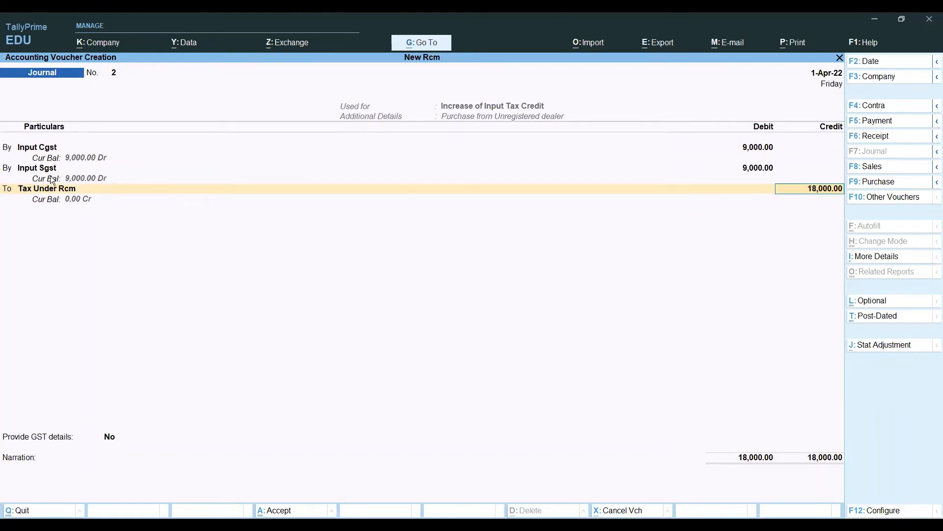
key("Return")
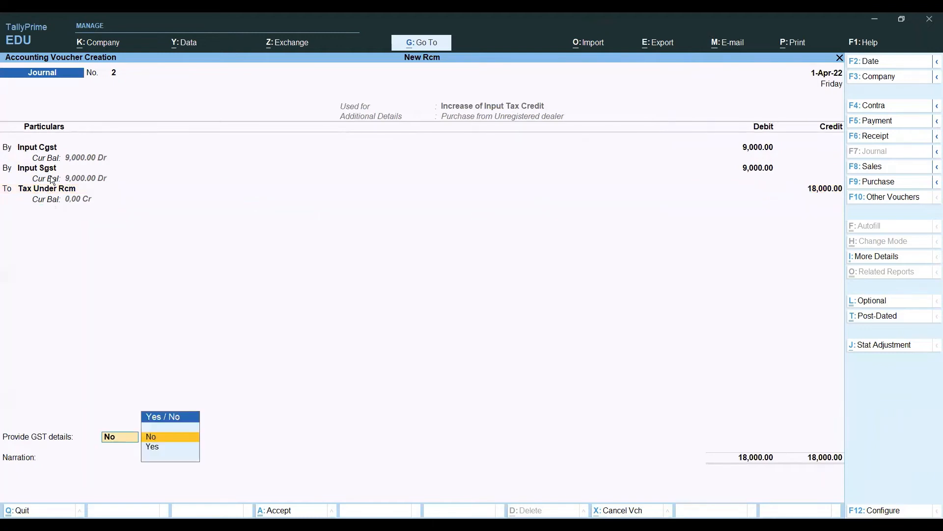
key("Return")
key("Return")
key("Return")
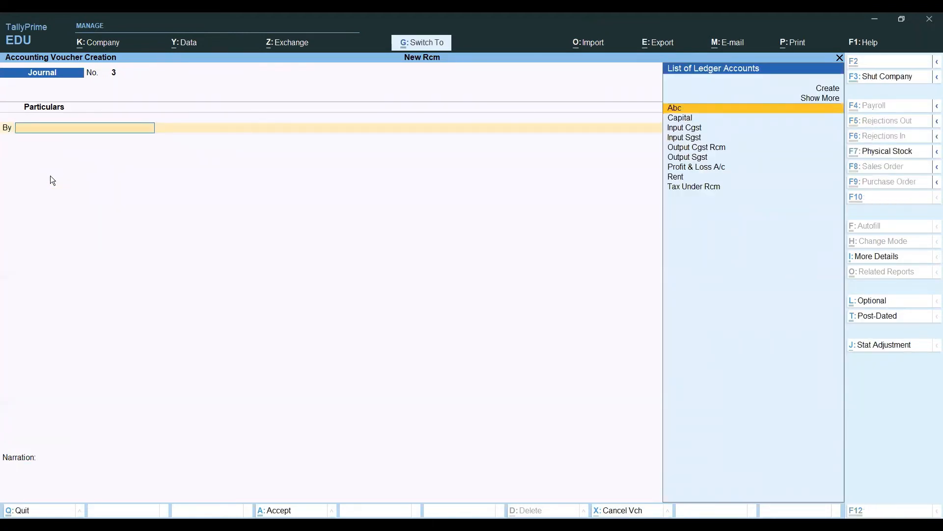
Step: Open the Balance Sheet in detailed view and examine the ledgers under Duties & Taxes, returning to the Balance Sheet
key("alt+g")
key("Return")
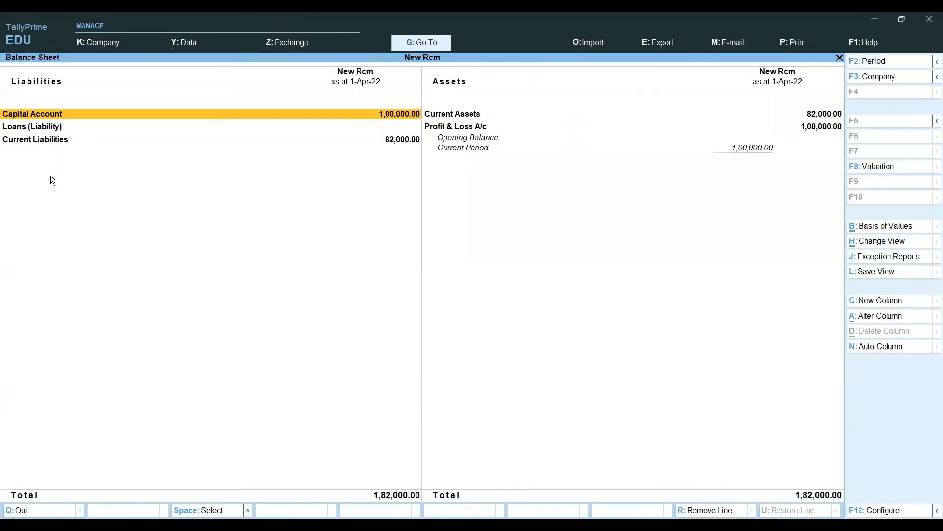
key("alt+F5")
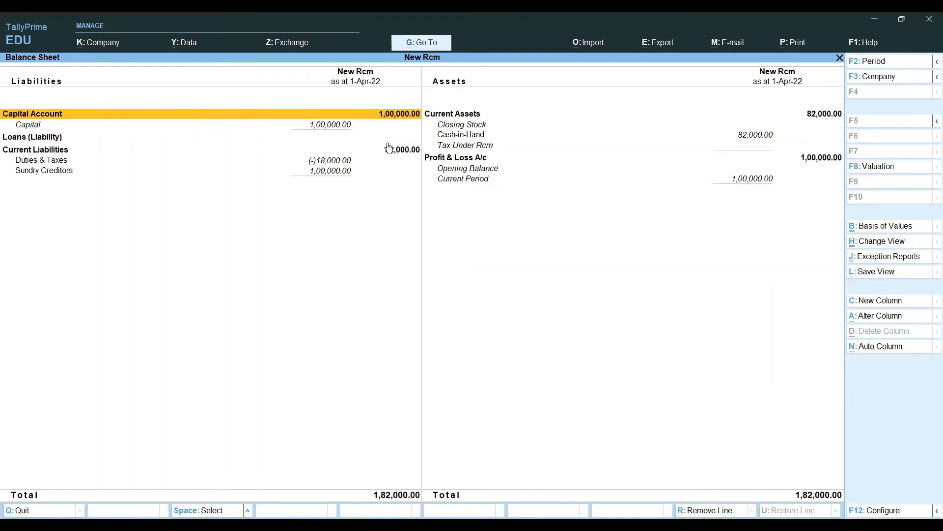
key("Down")
key("Down")
key("Down")
key("Down")
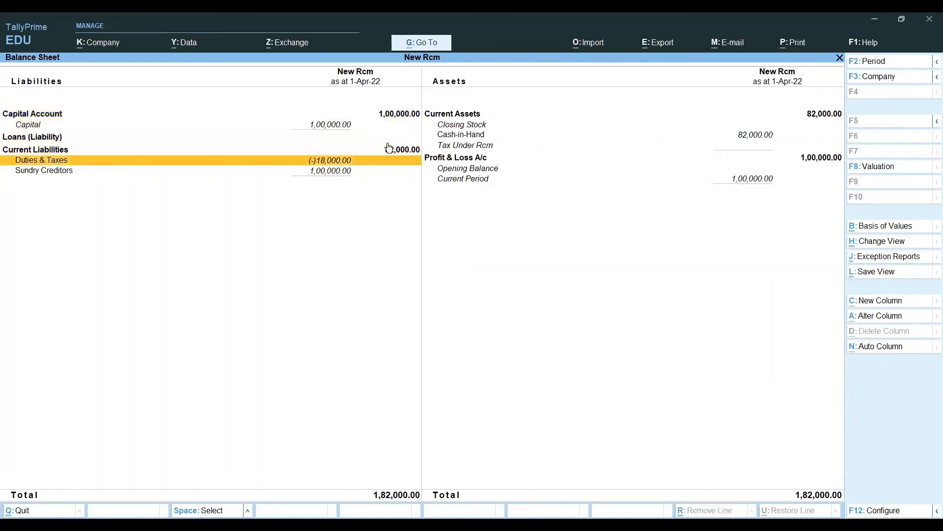
key("Return")
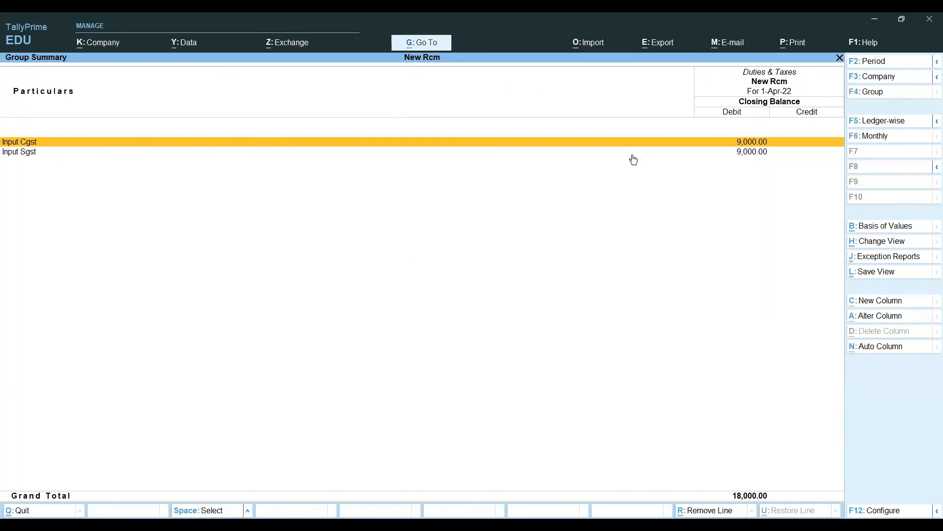
key("Escape")
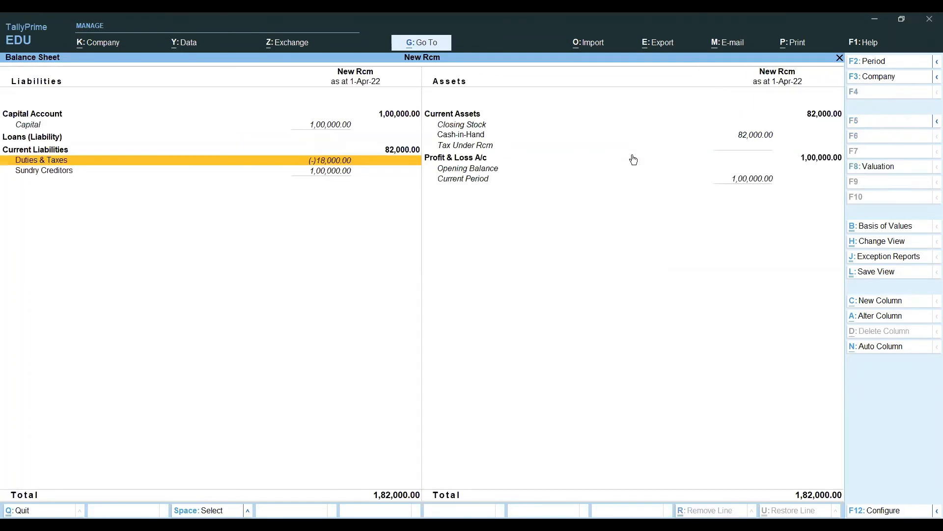